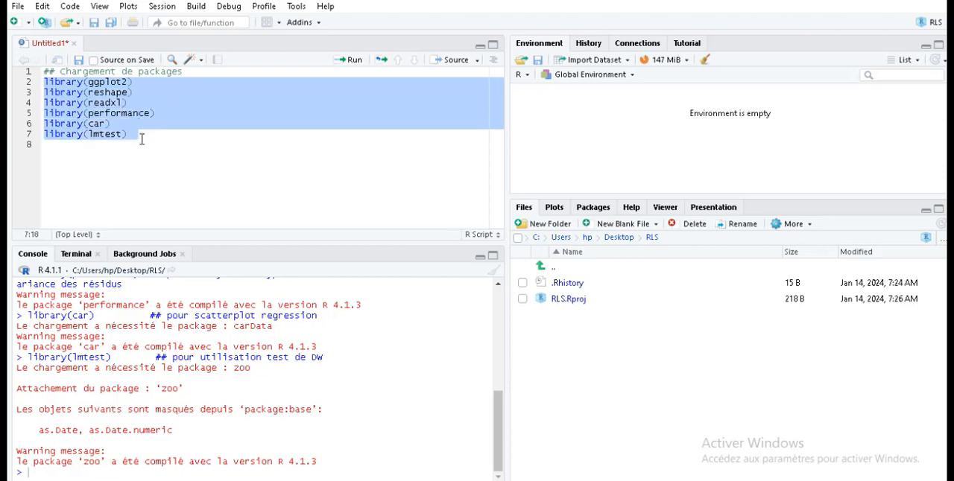
# - Add library(Rcmdr) as the last package line of the script and run that line to launch R Commander
pyautogui.click(137, 135)
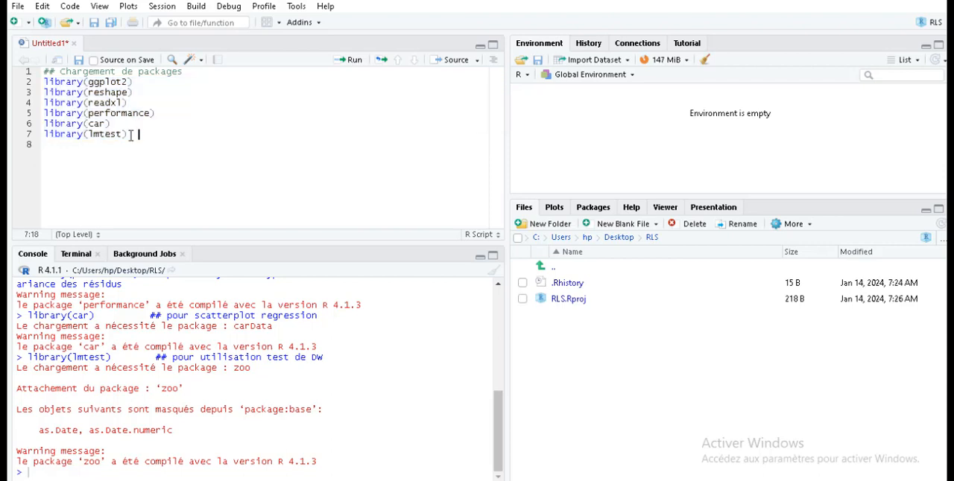
pyautogui.click(131, 135)
pyautogui.press('Return')
pyautogui.write('l')
pyautogui.write('ibrary(R')
pyautogui.write('cmdr')
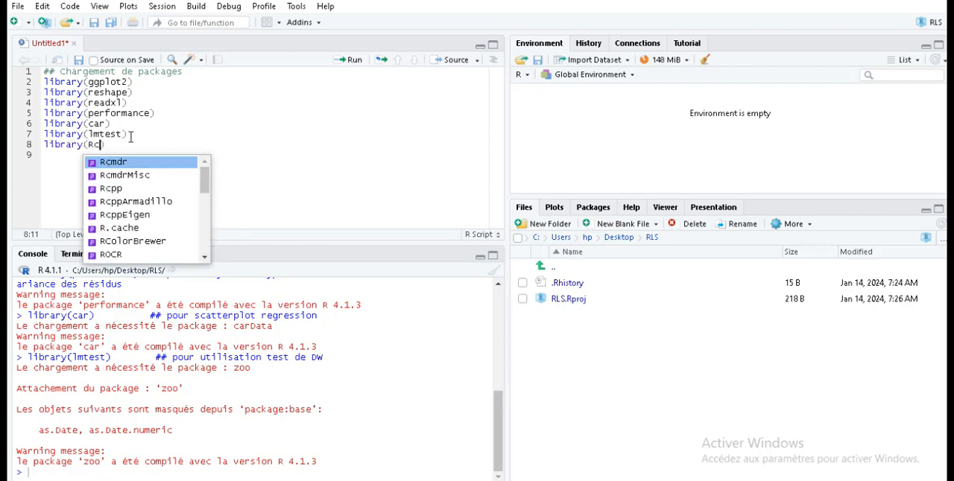
pyautogui.moveTo(124, 143); pyautogui.dragTo(44, 144)
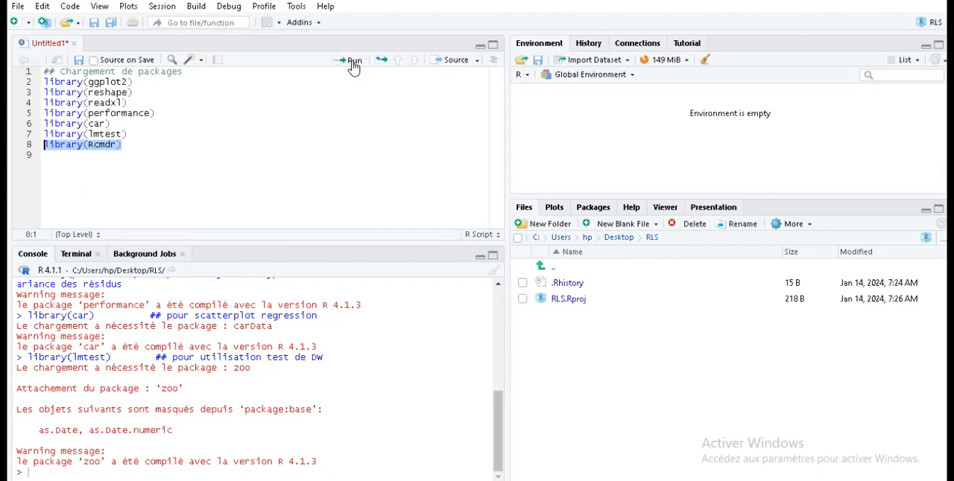
pyautogui.click(353, 63)
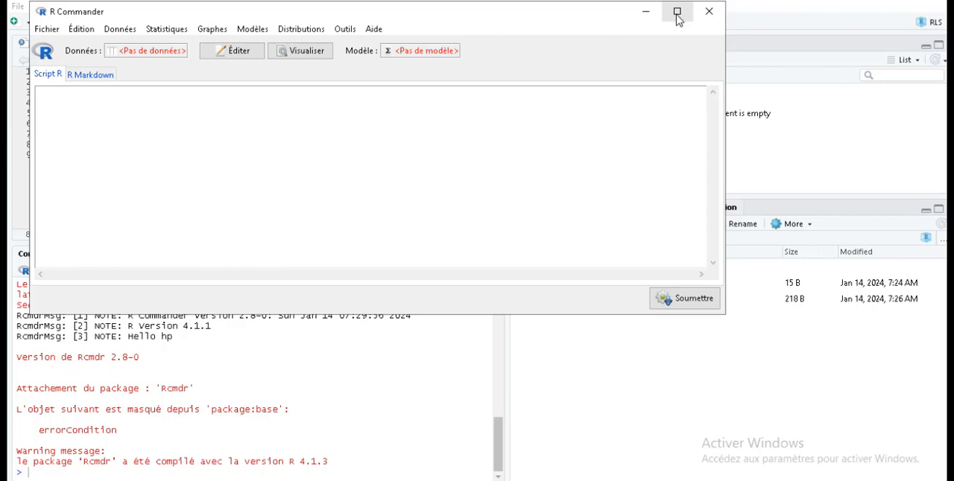
# - Set R Commander's output window height to 25 lines, turn off sending results to the R console and R Markdown, and relaunch it
pyautogui.doubleClick(615, 18)
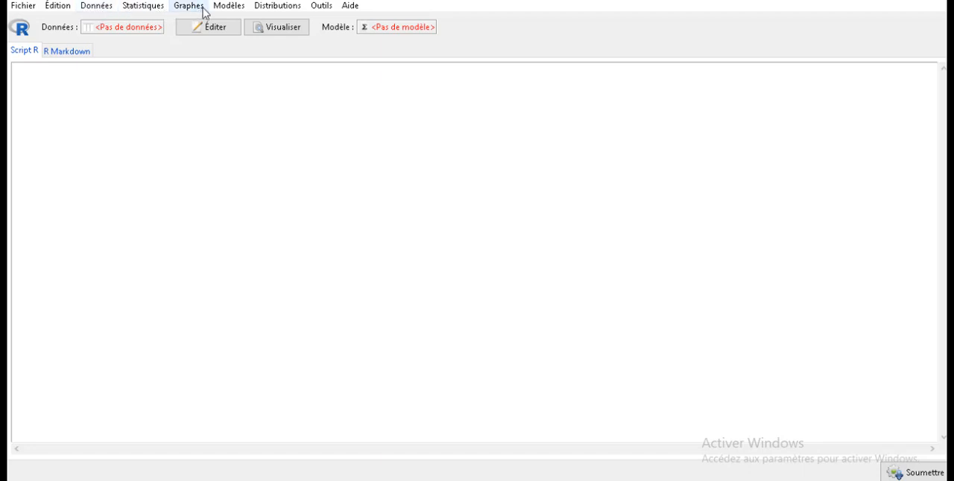
pyautogui.click(321, 7)
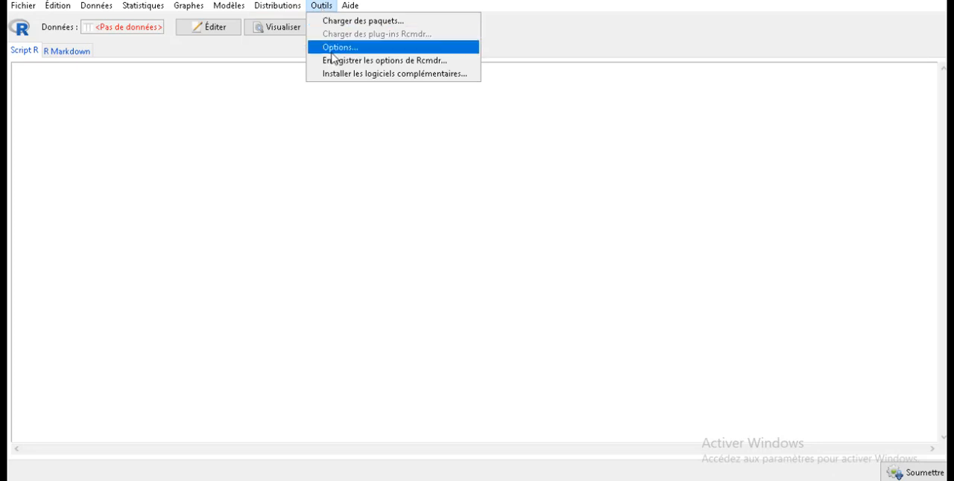
pyautogui.click(332, 49)
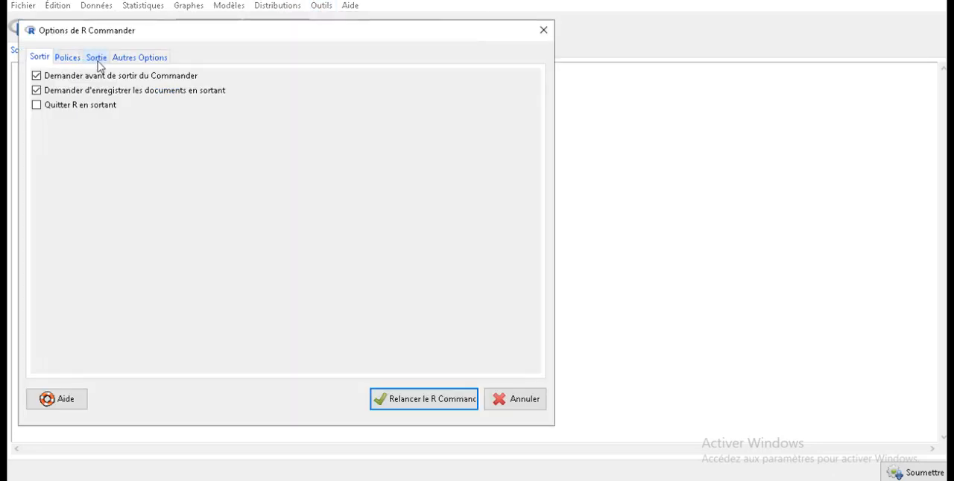
pyautogui.click(97, 60)
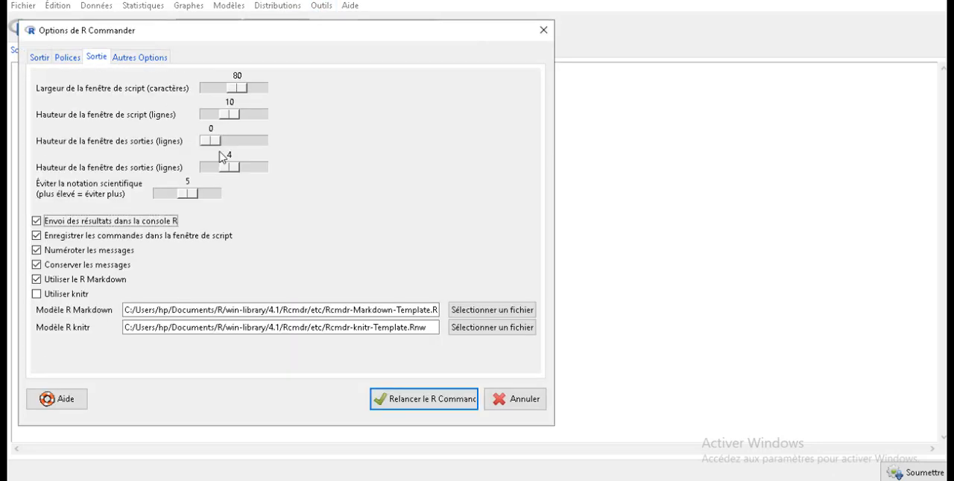
pyautogui.moveTo(211, 144); pyautogui.dragTo(232, 146)
pyautogui.moveTo(234, 143)
pyautogui.mouseDown()
pyautogui.moveTo(207, 146)
pyautogui.moveTo(235, 148)
pyautogui.mouseUp()
pyautogui.click(36, 221)
pyautogui.click(36, 280)
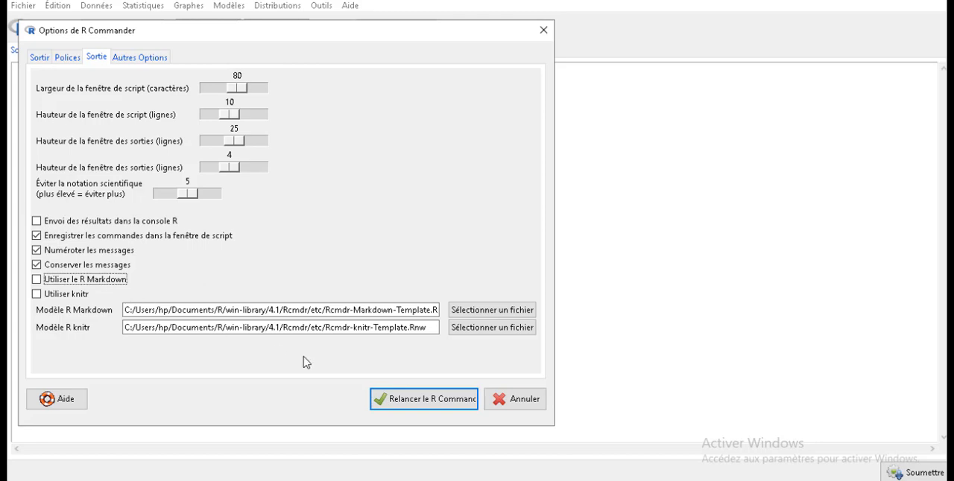
pyautogui.click(440, 407)
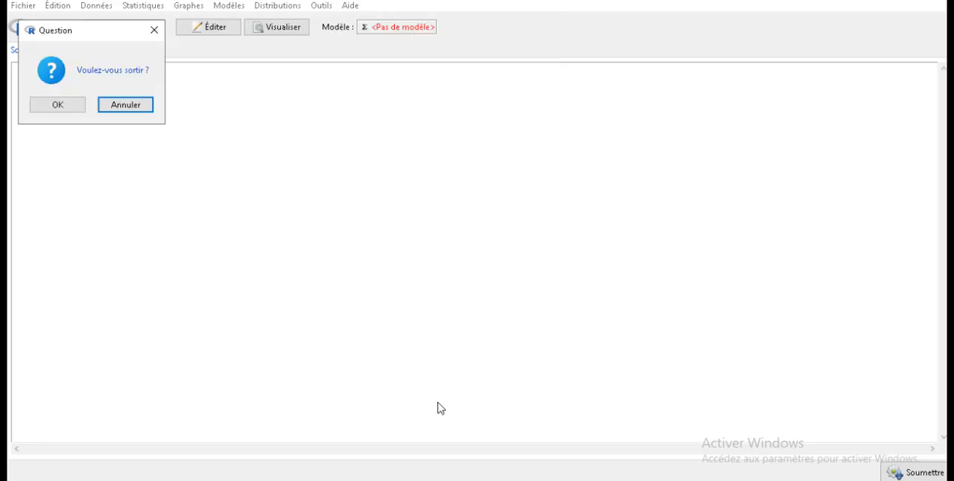
pyautogui.click(62, 108)
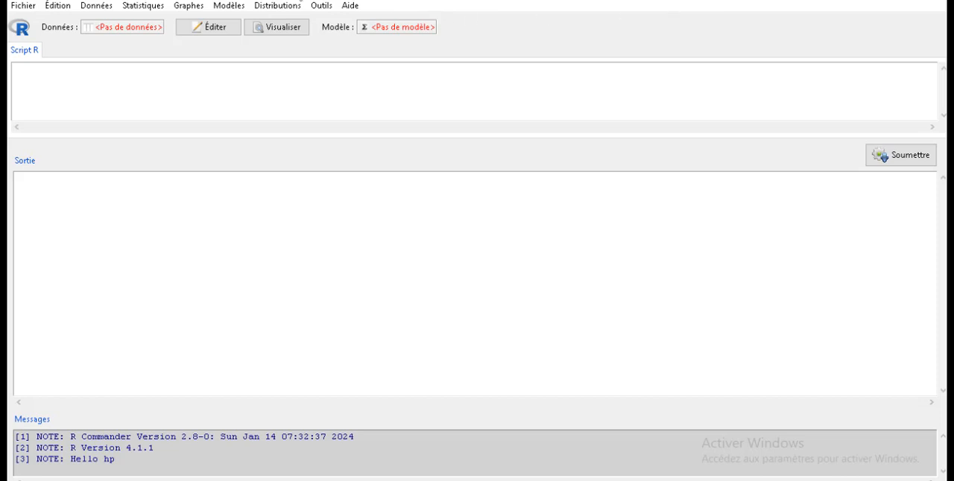
# - Import sheet Feuil1 of the Excel file ExoPUB.xlsx as Dataset, with variable names in the first row and text converted to factors
pyautogui.click(94, 9)
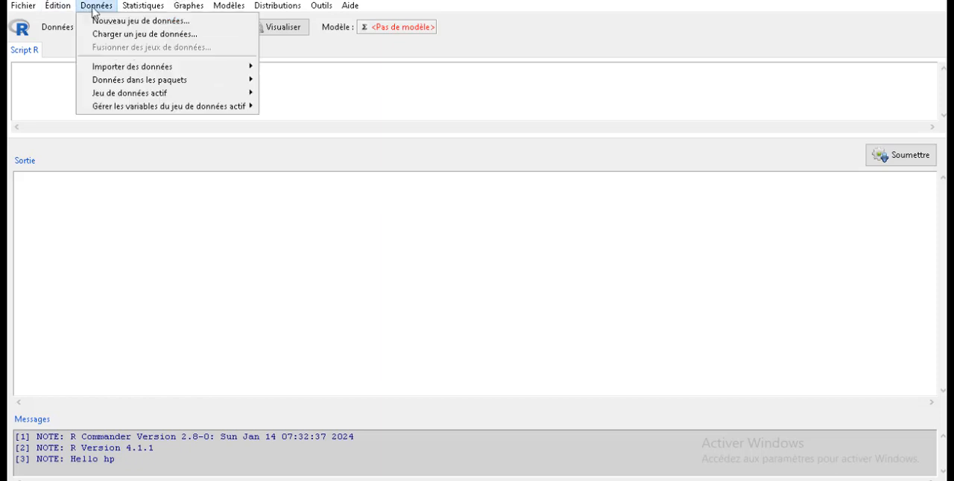
pyautogui.moveTo(138, 73)
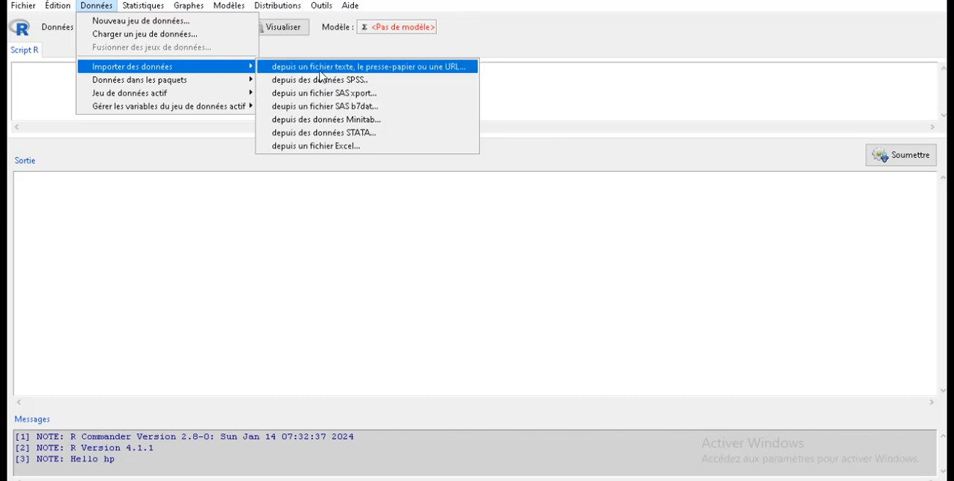
pyautogui.click(325, 147)
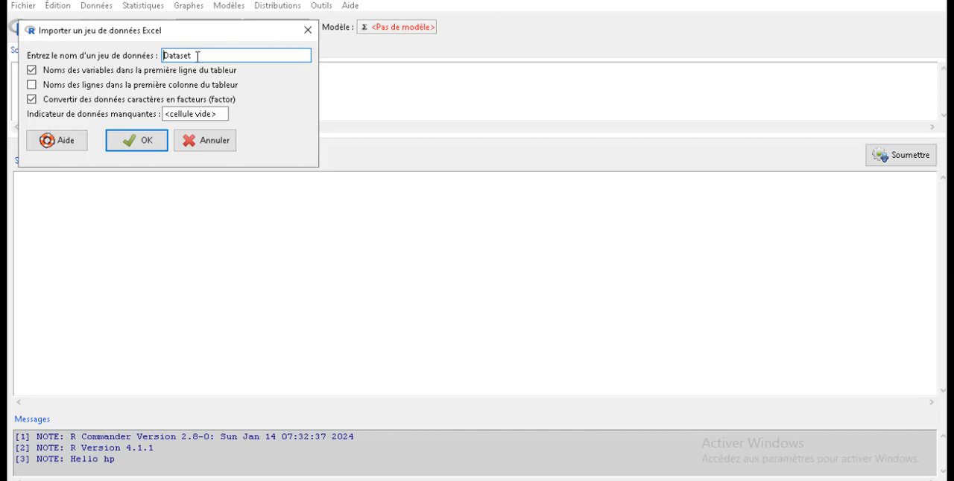
pyautogui.click(146, 142)
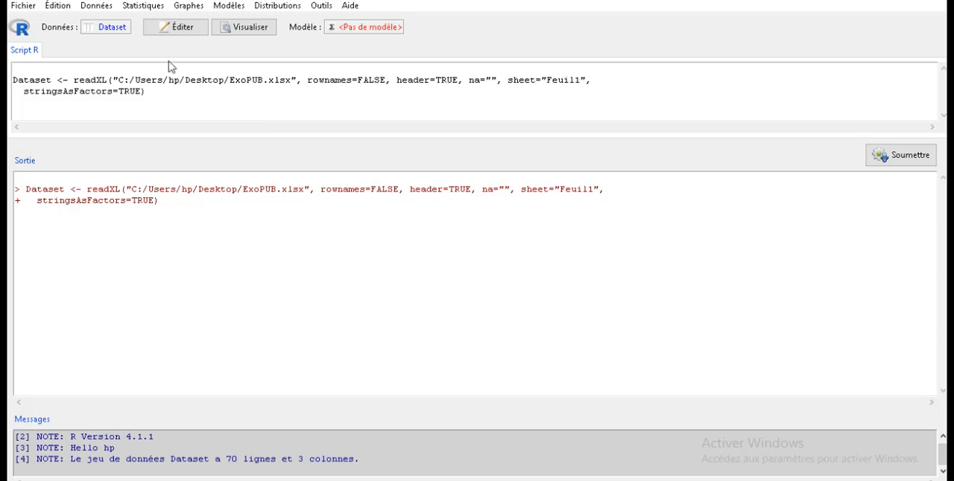
pyautogui.moveTo(13, 79); pyautogui.dragTo(202, 89)
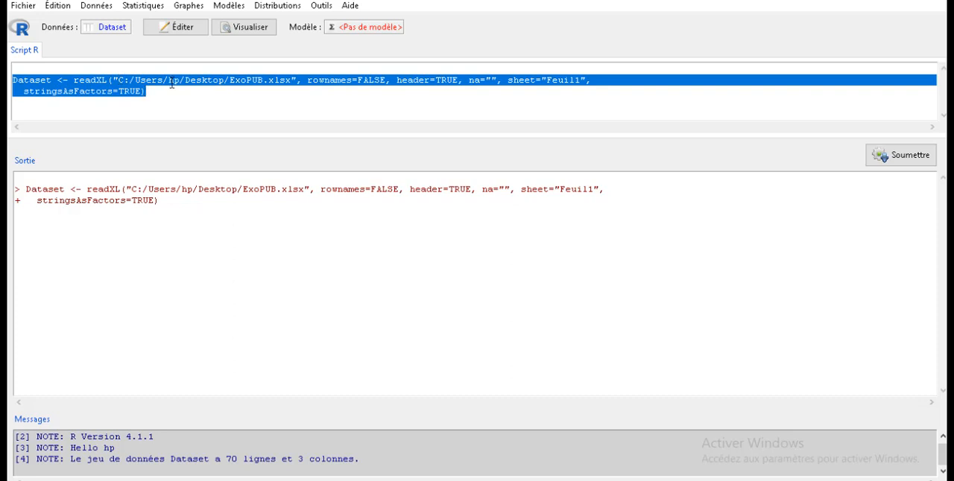
pyautogui.click(55, 80)
pyautogui.moveTo(55, 79); pyautogui.dragTo(8, 80)
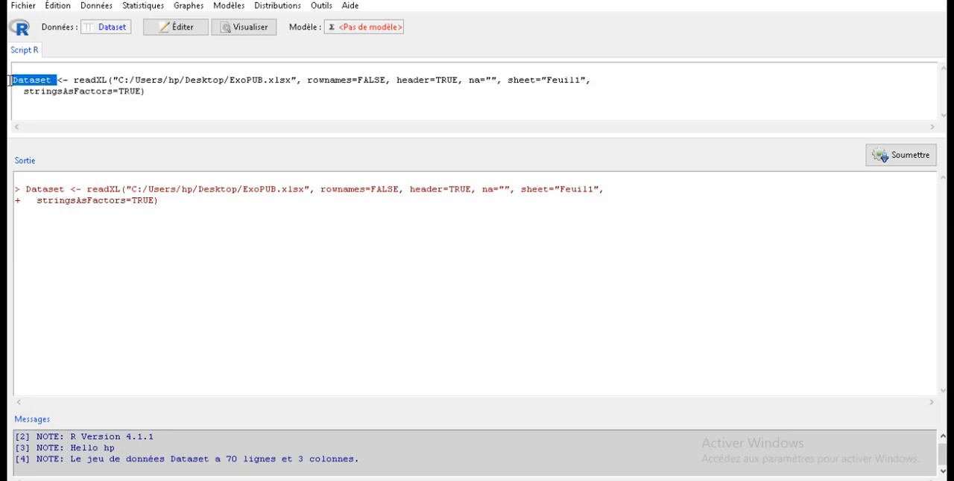
pyautogui.click(89, 91)
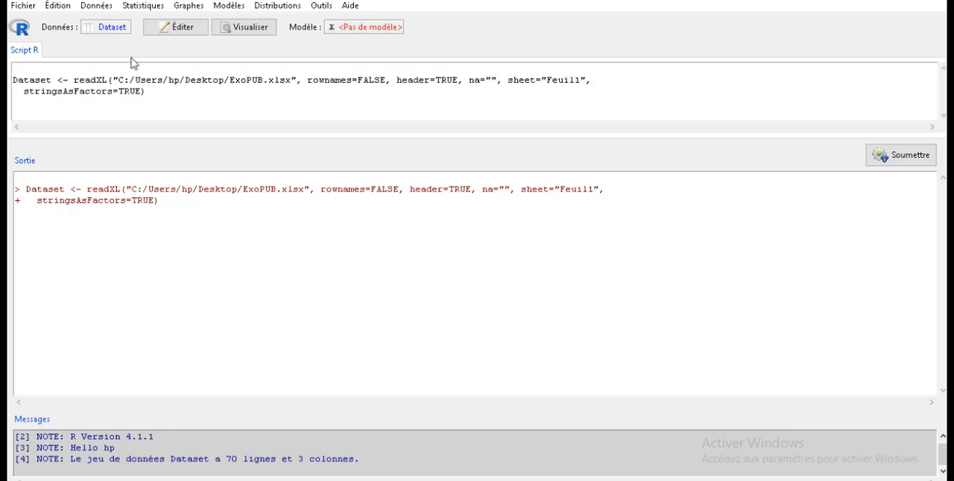
# - Review the imported Dataset's columns in an enlarged data editor and close the editor
pyautogui.click(179, 27)
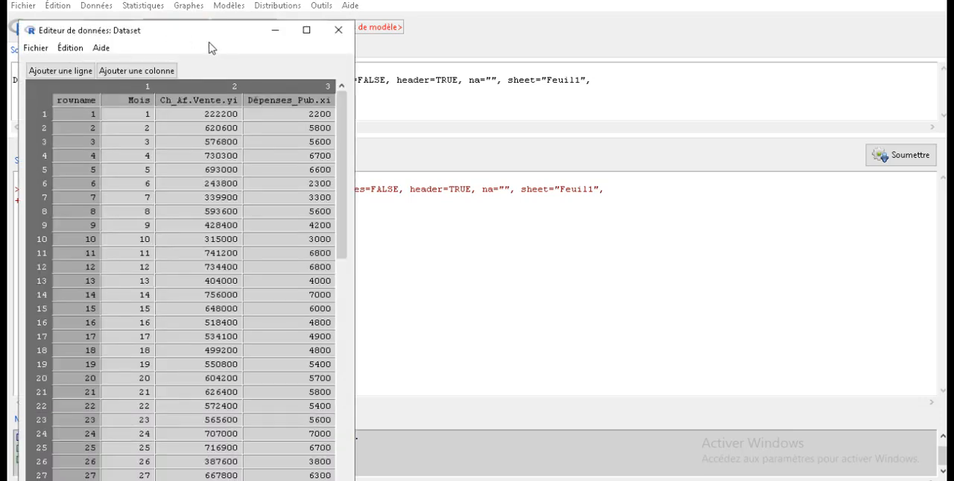
pyautogui.click(306, 30)
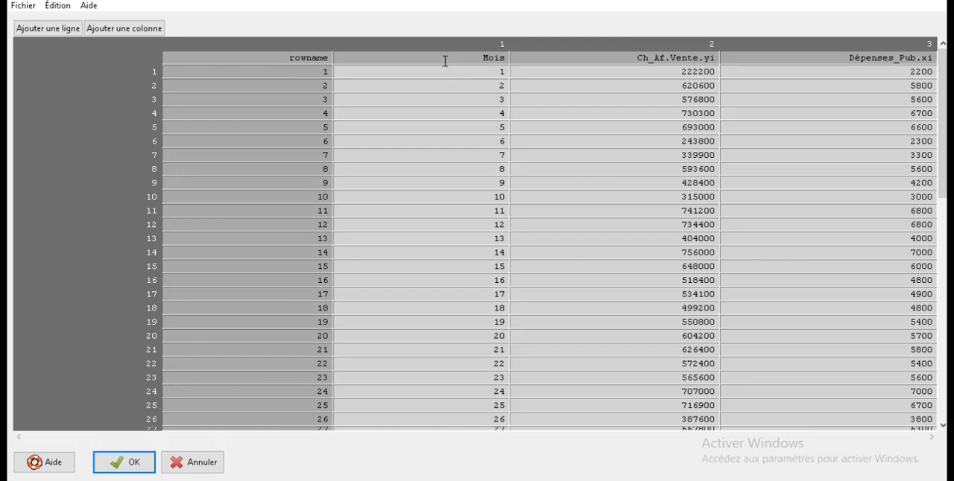
pyautogui.moveTo(445, 66)
pyautogui.mouseDown()
pyautogui.moveTo(464, 107)
pyautogui.moveTo(454, 58)
pyautogui.mouseUp()
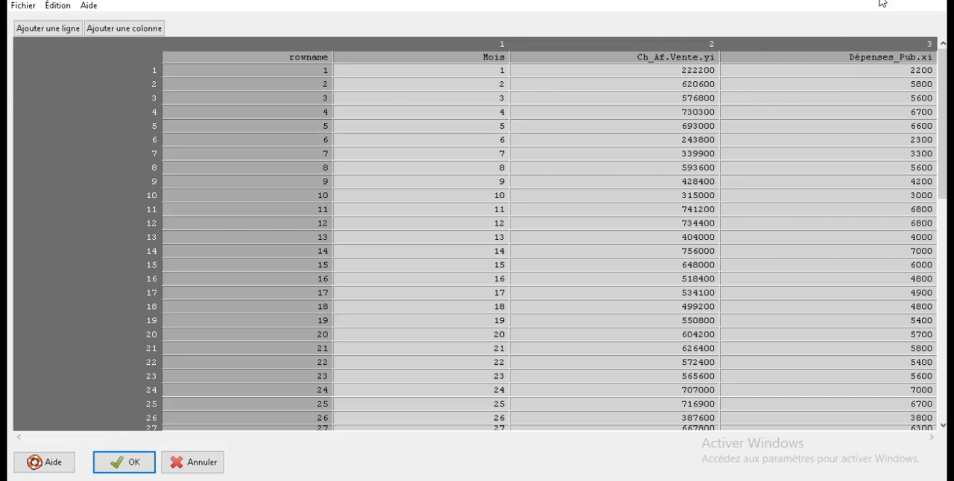
pyautogui.click(942, 2)
pyautogui.click(145, 105)
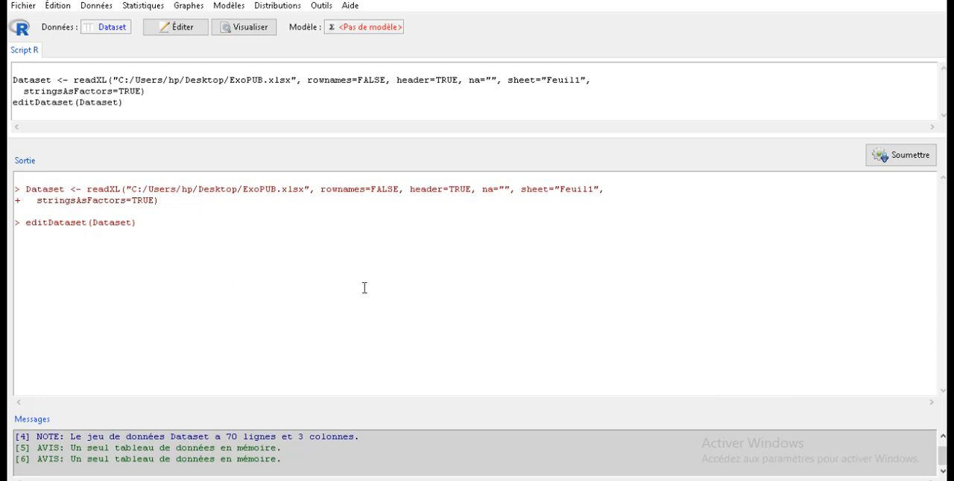
# - Draw a scatterplot with Dépenses_Pub.xi as x and Ch_Af.Vente.yi as y, inspect it enlarged, and close the plot
pyautogui.click(141, 7)
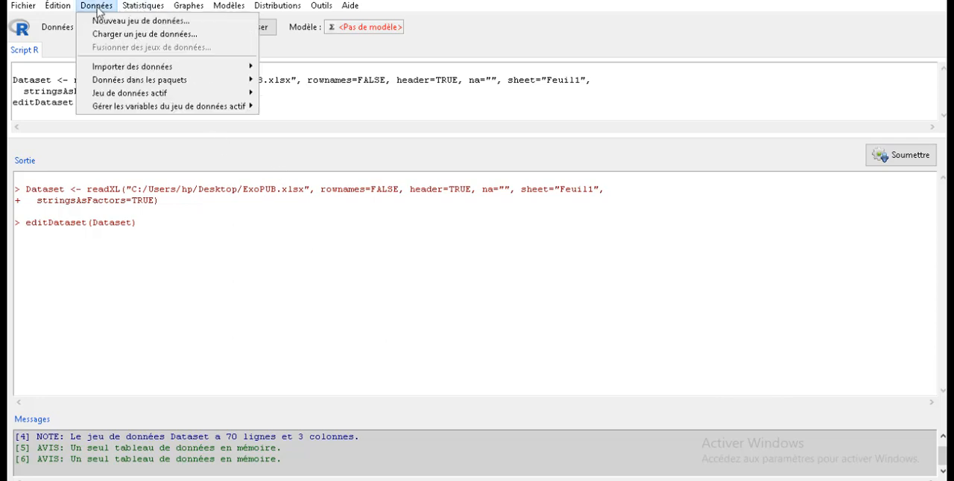
pyautogui.click(188, 7)
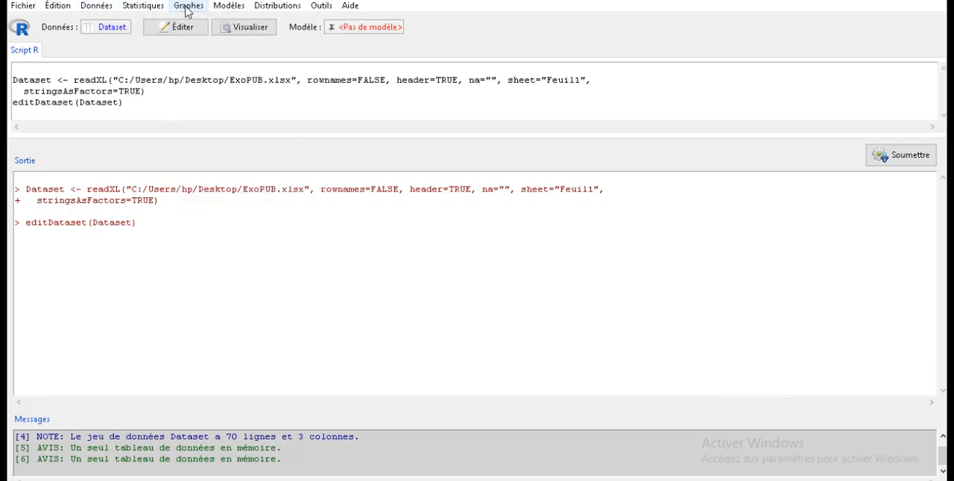
pyautogui.click(187, 7)
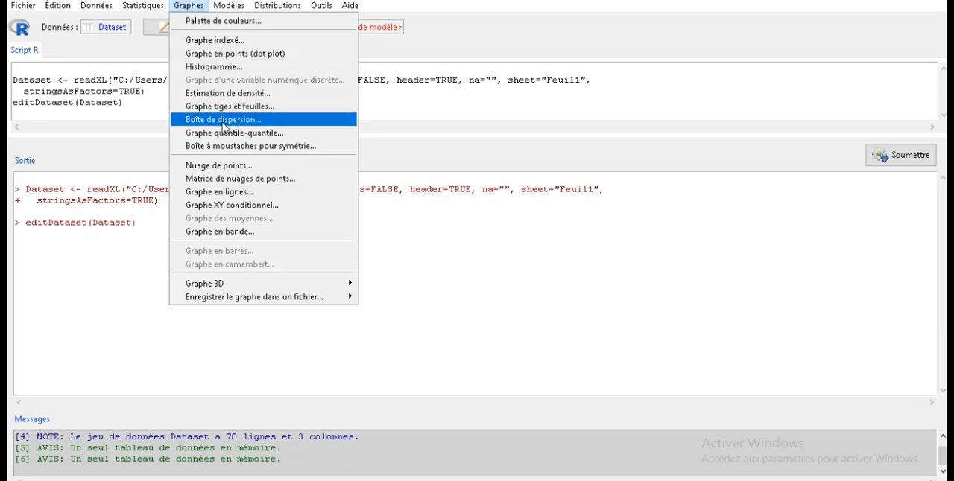
pyautogui.click(222, 167)
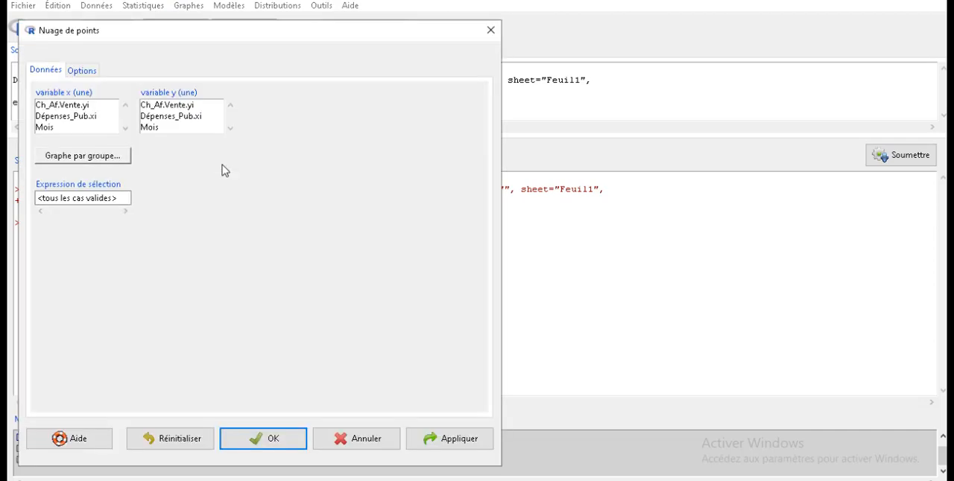
pyautogui.click(89, 117)
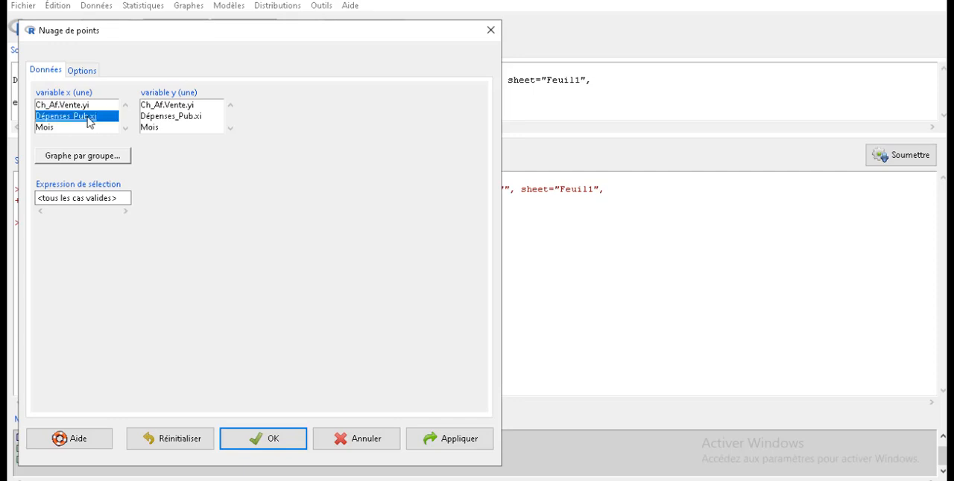
pyautogui.click(178, 109)
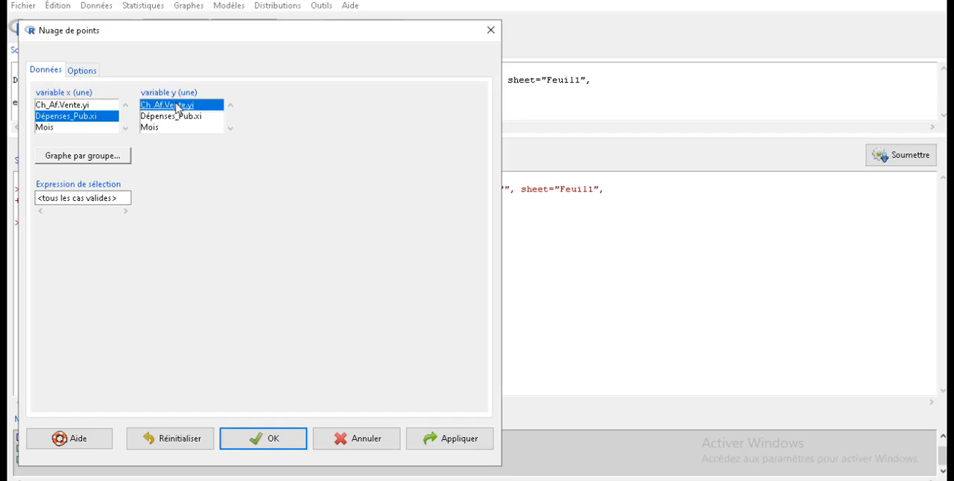
pyautogui.click(272, 438)
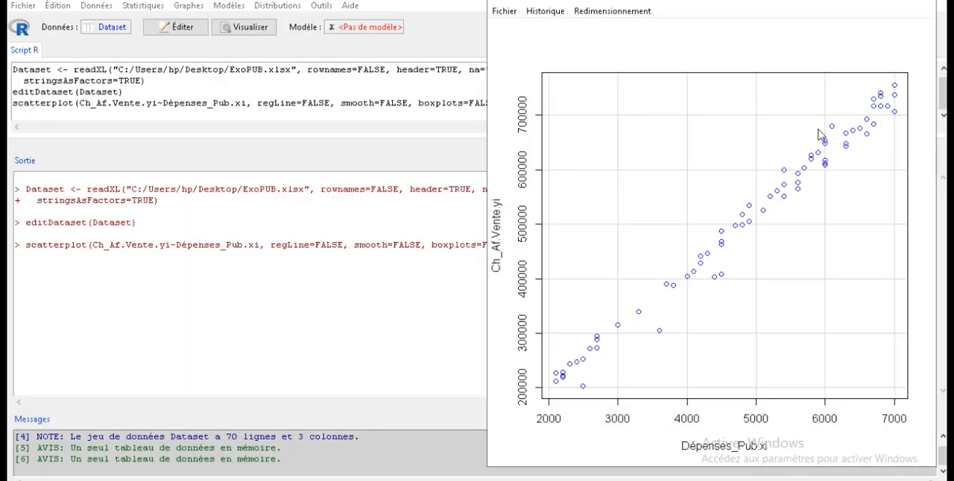
pyautogui.click(890, 2)
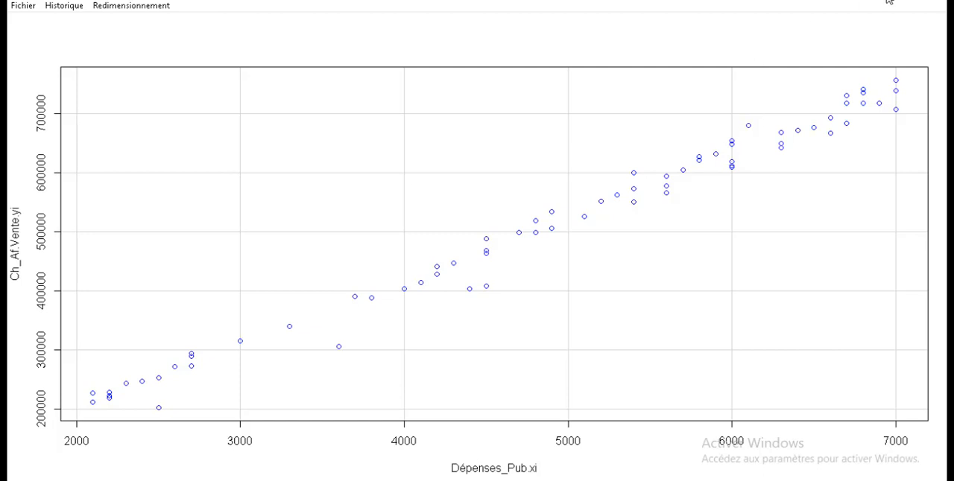
pyautogui.click(933, 2)
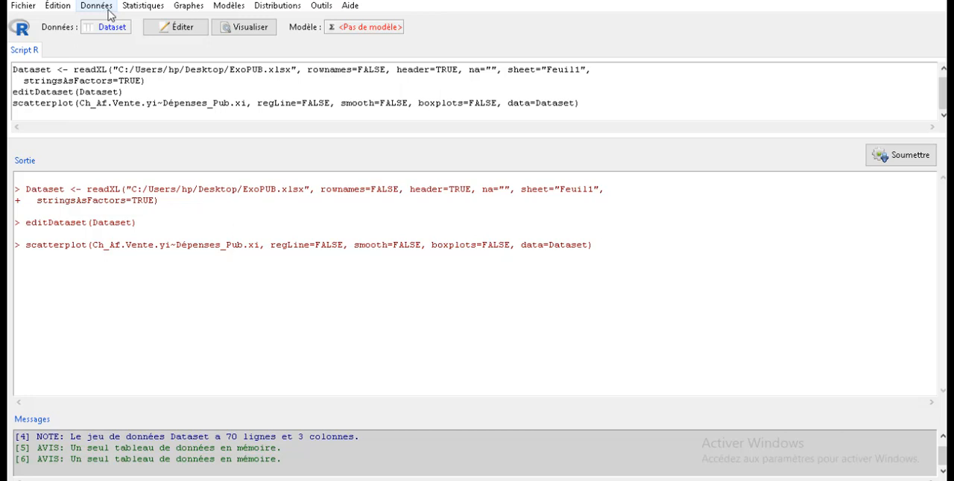
# - Fit the linear regression RegModel.1 with Ch_Af.Vente.yi as response and Dépenses_Pub.xi as explanatory variable, using all valid cases
pyautogui.click(153, 8)
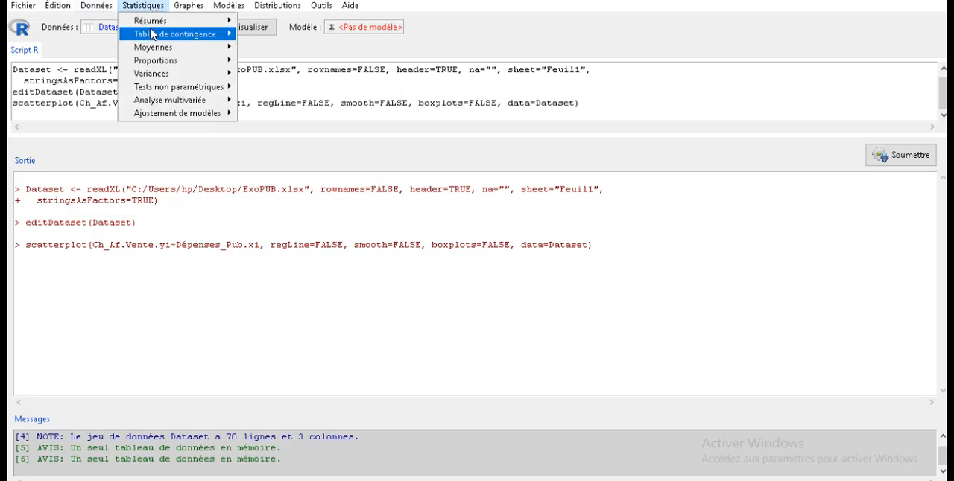
pyautogui.moveTo(179, 115)
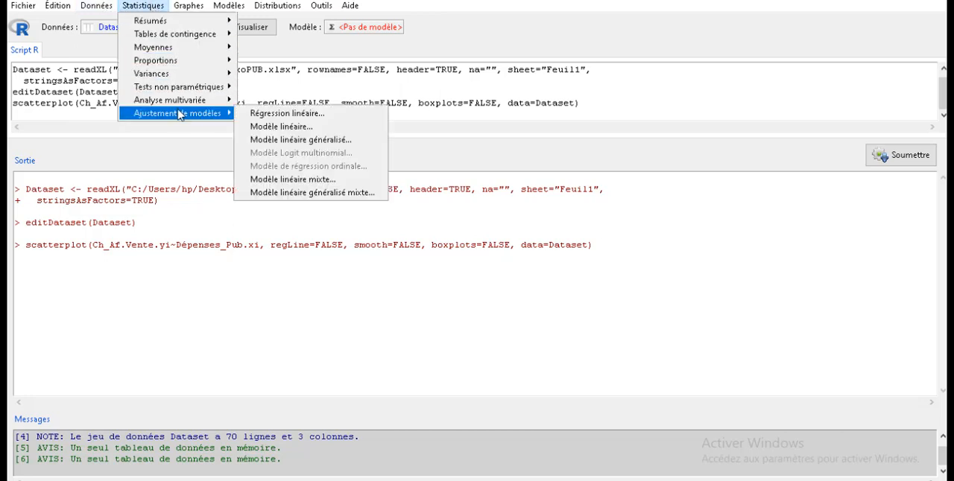
pyautogui.click(288, 116)
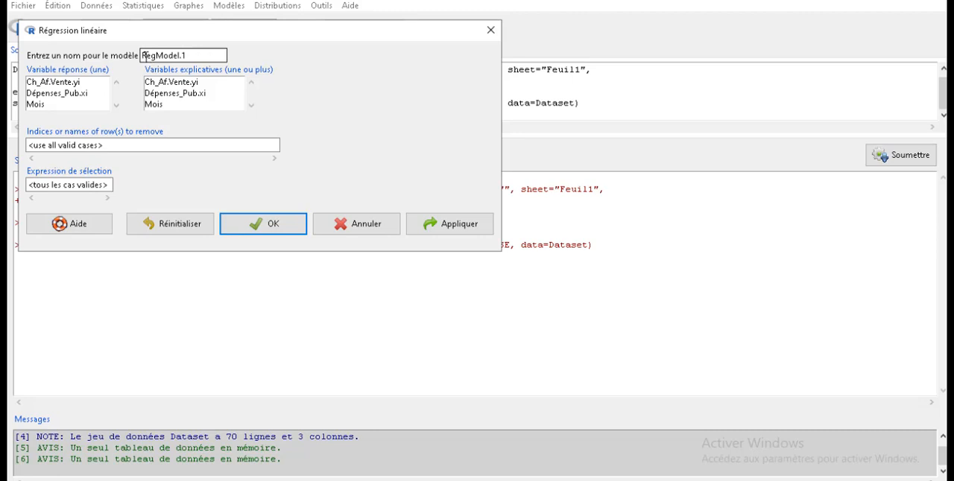
pyautogui.moveTo(144, 55); pyautogui.dragTo(190, 56)
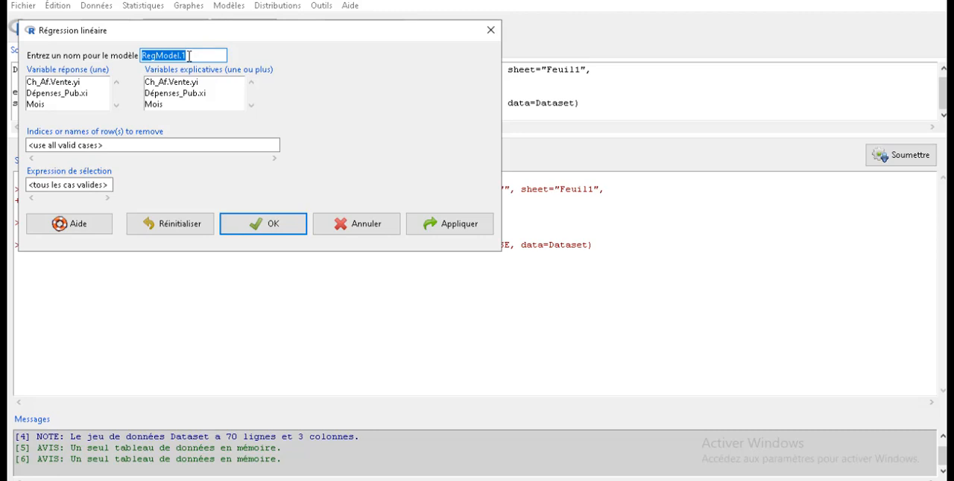
pyautogui.click(84, 83)
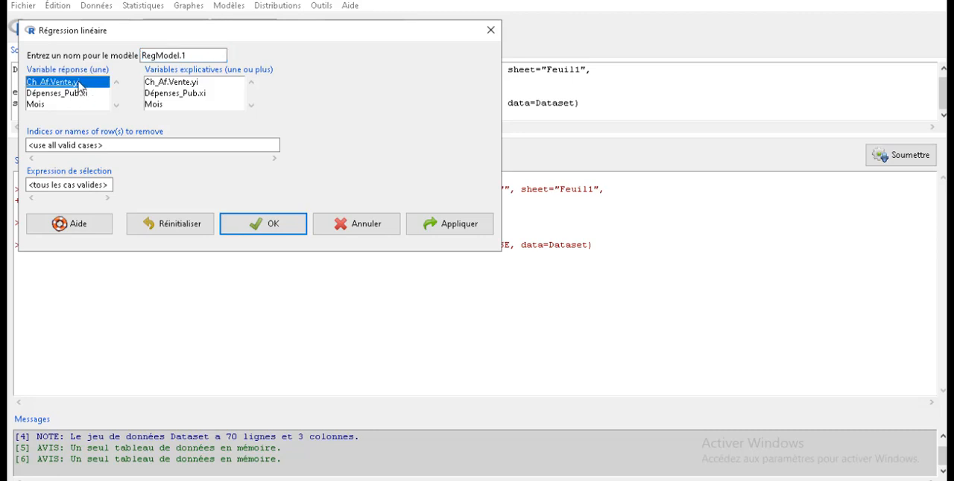
pyautogui.click(175, 96)
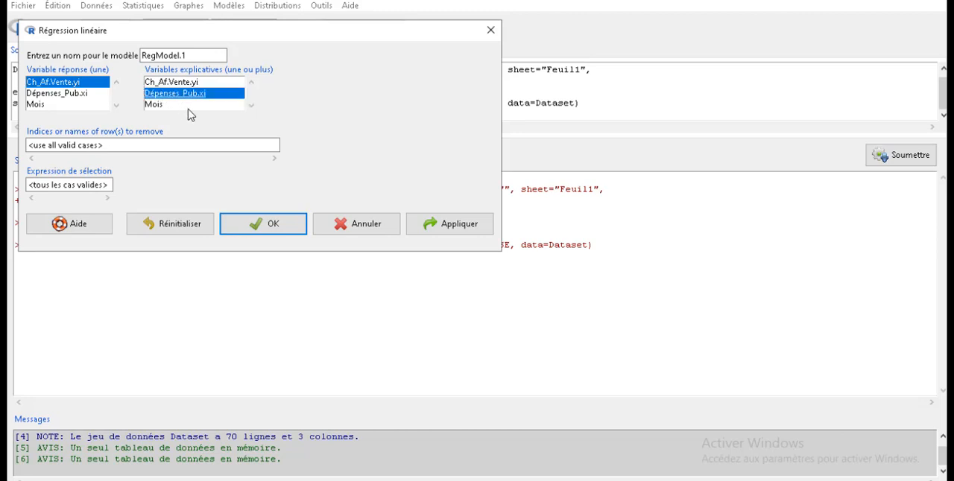
pyautogui.click(266, 226)
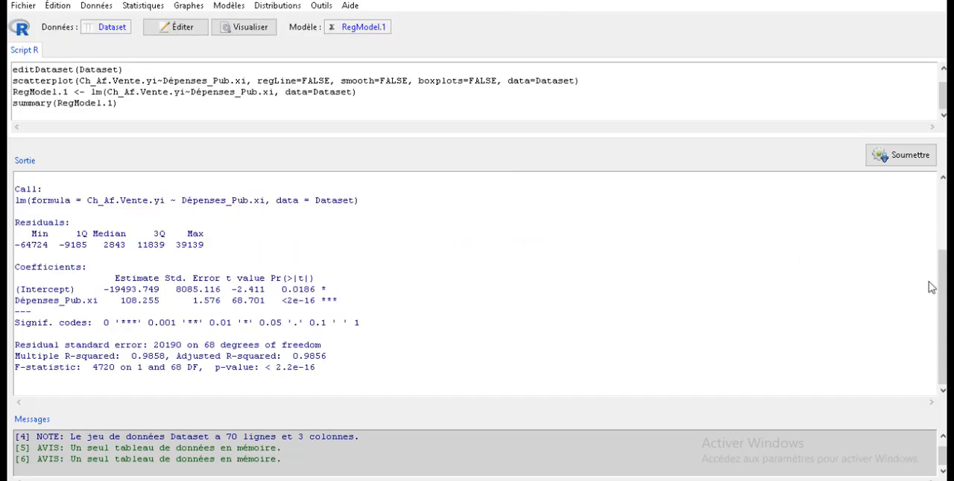
# - Examine the regression summary's model formula, F-statistic and p-value, multiple and adjusted R-squared, residual standard error and degrees of freedom
pyautogui.moveTo(16, 195); pyautogui.dragTo(370, 198)
pyautogui.click(34, 200)
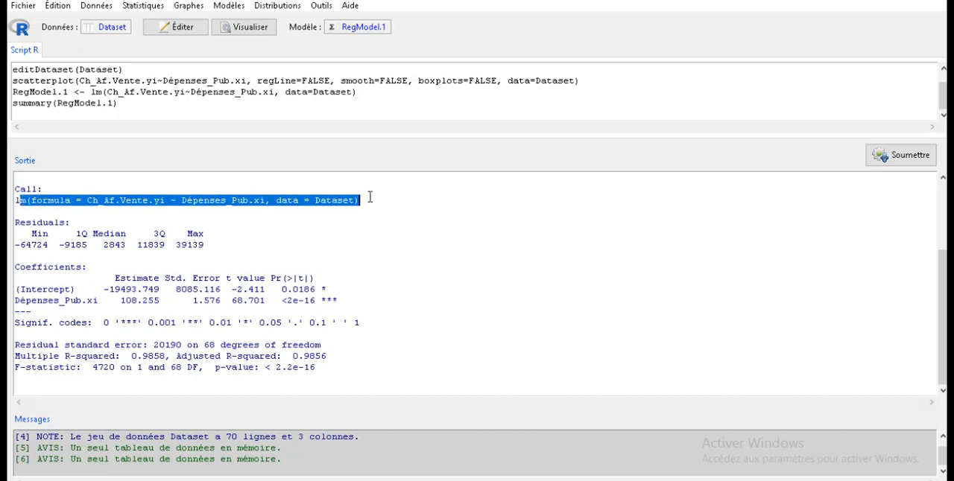
pyautogui.click(31, 200)
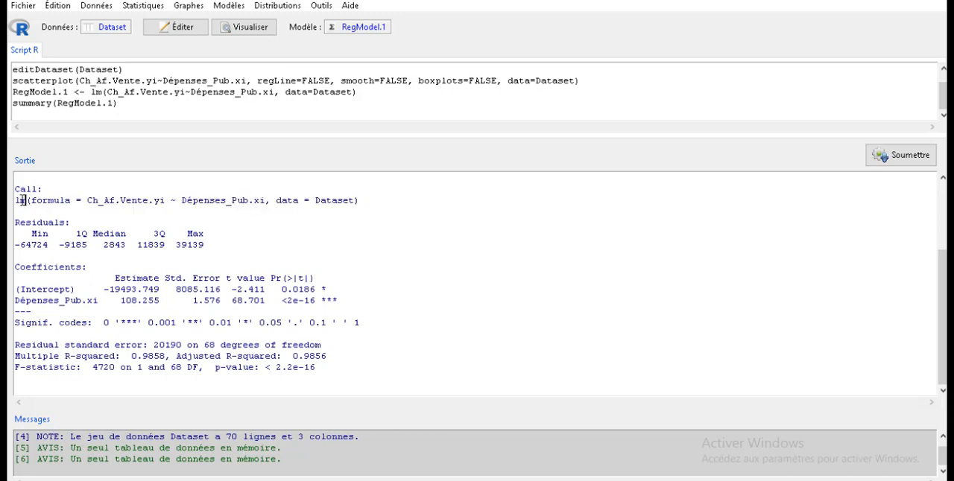
pyautogui.moveTo(15, 200); pyautogui.dragTo(362, 200)
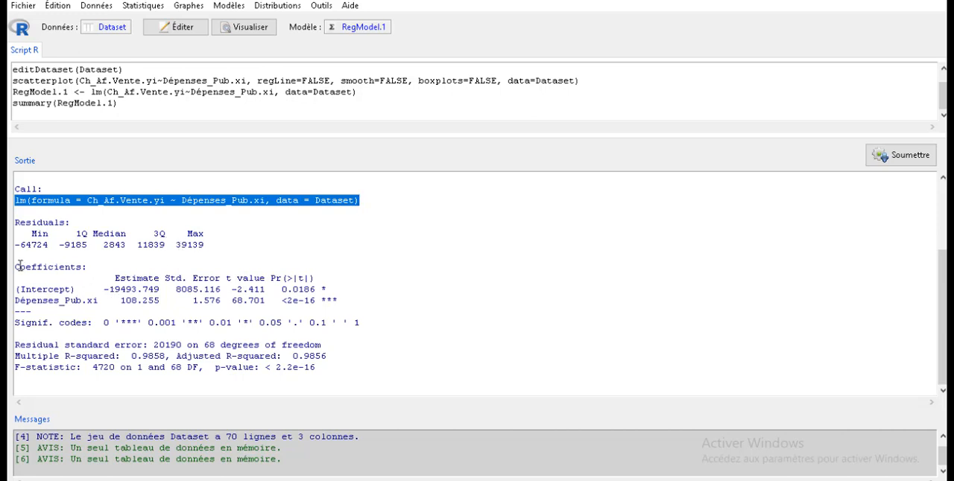
pyautogui.moveTo(15, 268); pyautogui.dragTo(343, 374)
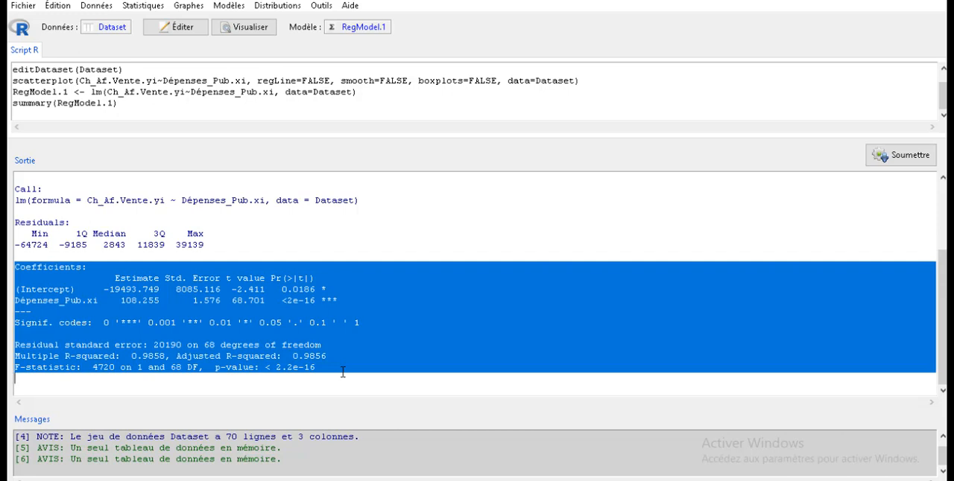
pyautogui.click(146, 367)
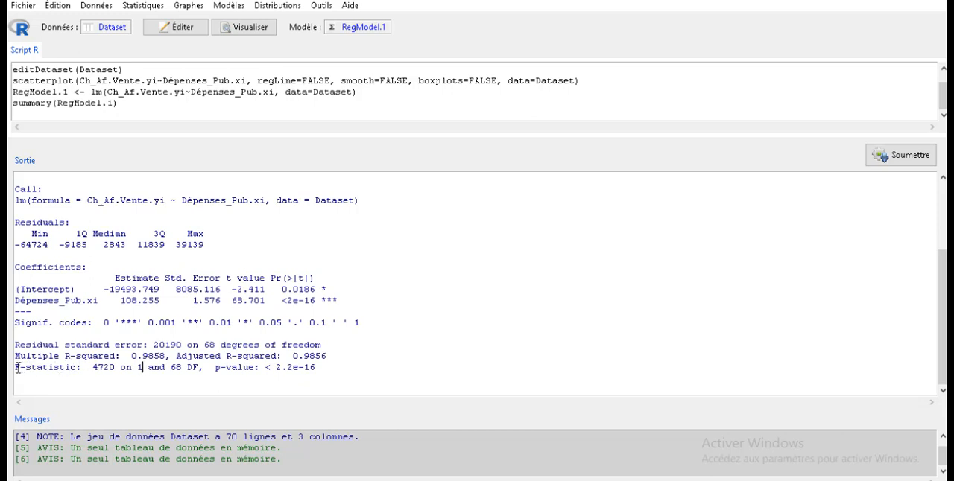
pyautogui.moveTo(16, 369); pyautogui.dragTo(326, 371)
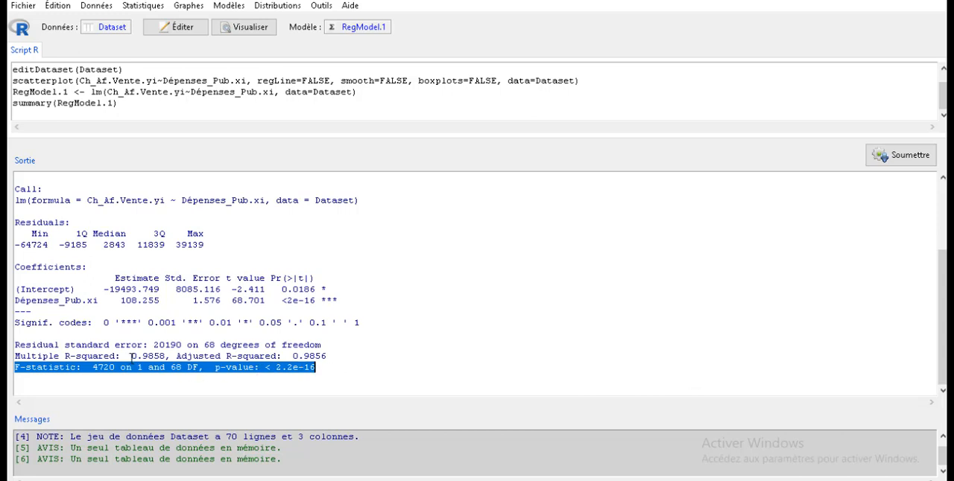
pyautogui.moveTo(15, 356); pyautogui.dragTo(168, 357)
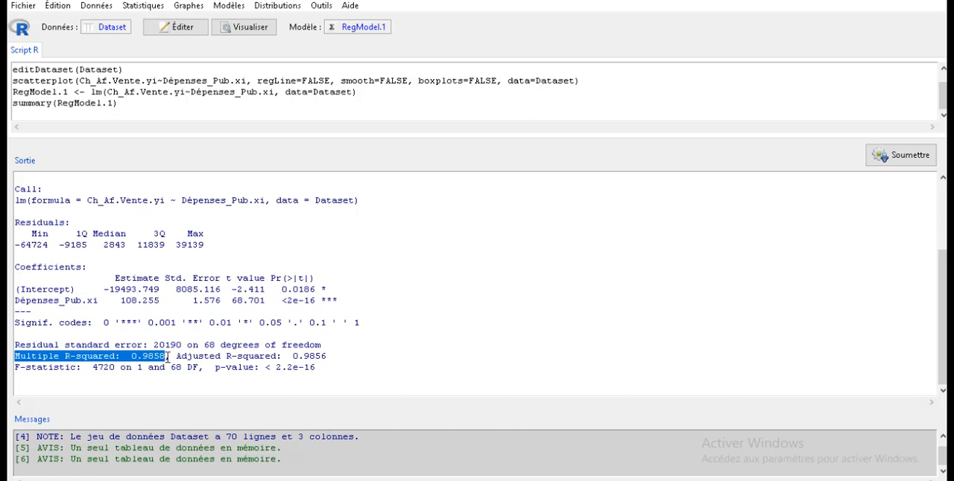
pyautogui.moveTo(171, 357); pyautogui.dragTo(328, 357)
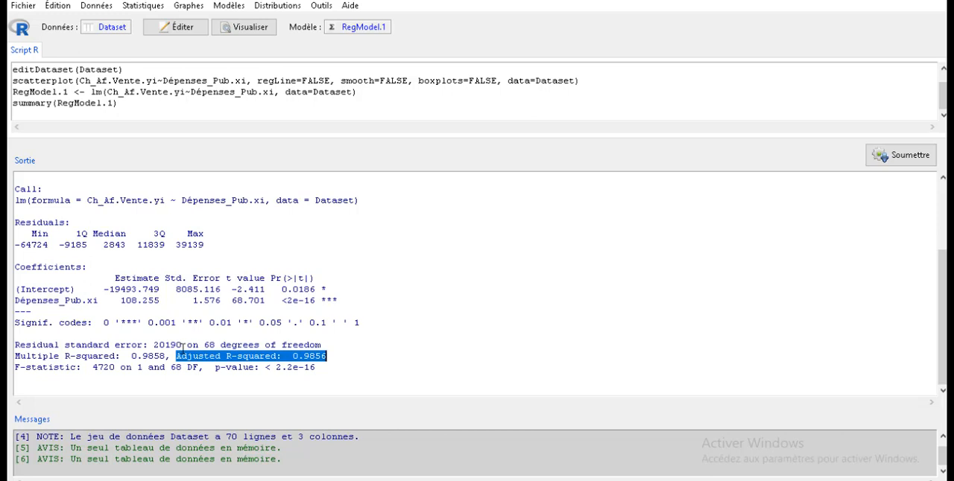
pyautogui.moveTo(182, 347); pyautogui.dragTo(153, 346)
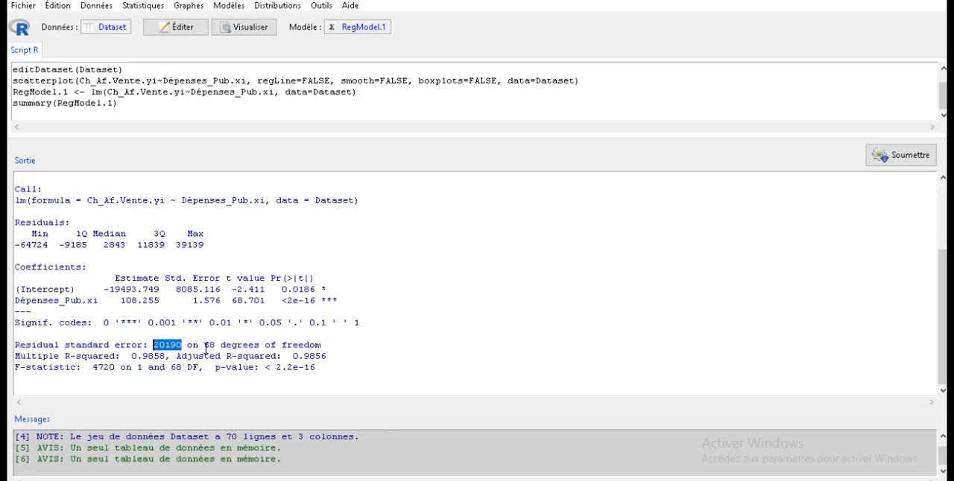
pyautogui.moveTo(204, 345); pyautogui.dragTo(214, 344)
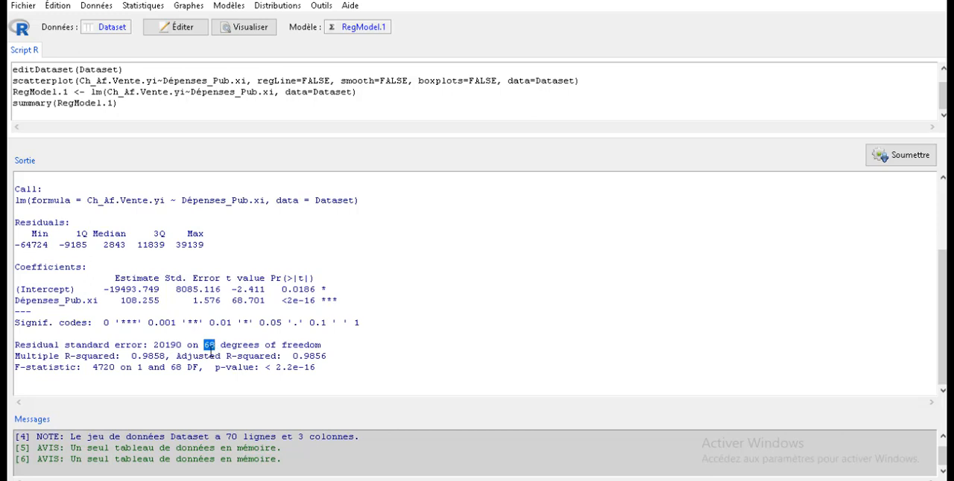
pyautogui.click(211, 355)
# - Examine the intercept and Dépenses_Pub.xi coefficient estimates with their p-values and significance codes in the regression summary
pyautogui.moveTo(104, 289); pyautogui.dragTo(162, 289)
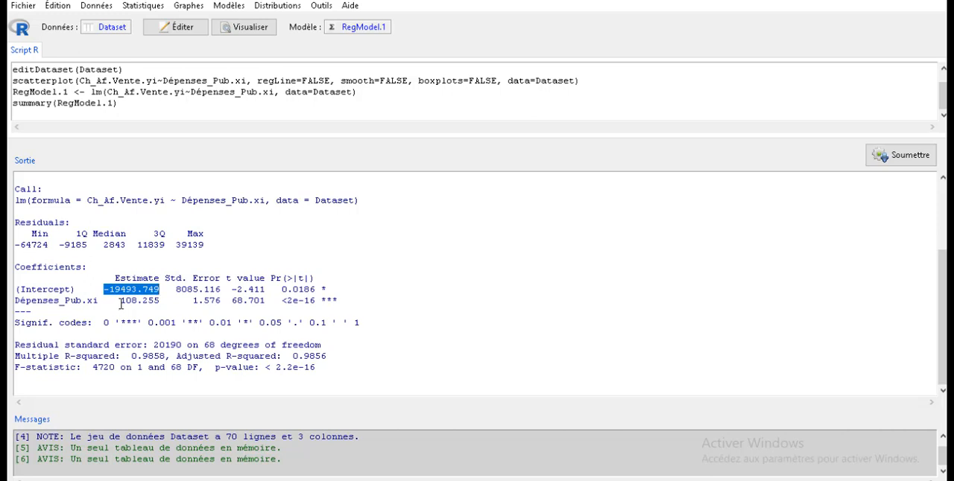
pyautogui.moveTo(120, 302); pyautogui.dragTo(161, 304)
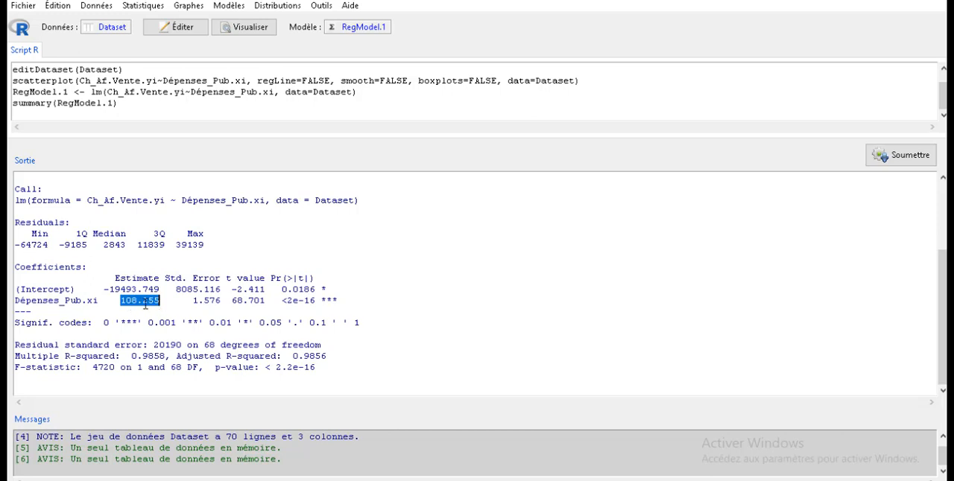
pyautogui.moveTo(283, 292); pyautogui.dragTo(299, 298)
pyautogui.click(298, 300)
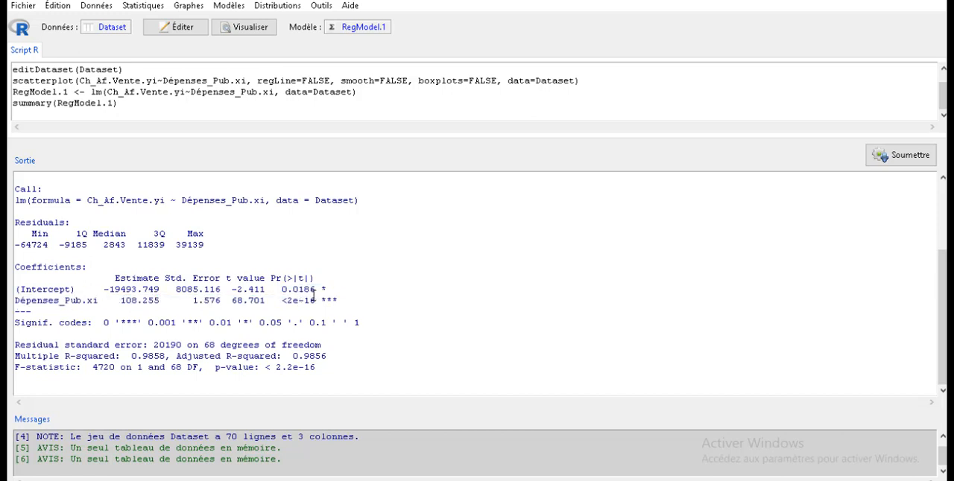
pyautogui.moveTo(336, 300); pyautogui.dragTo(281, 300)
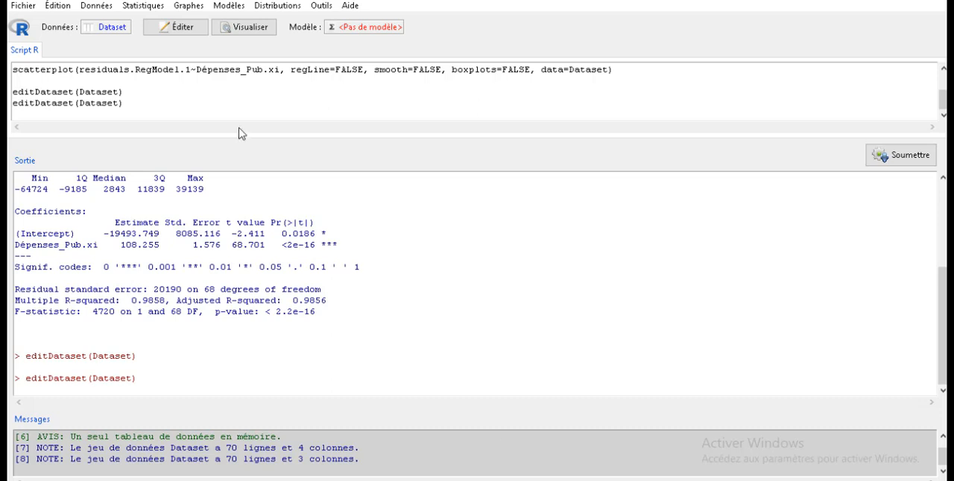
# - Add only the residuals of RegModel.1 to Dataset as an observation statistic, and check the new column in the data editor
pyautogui.click(228, 6)
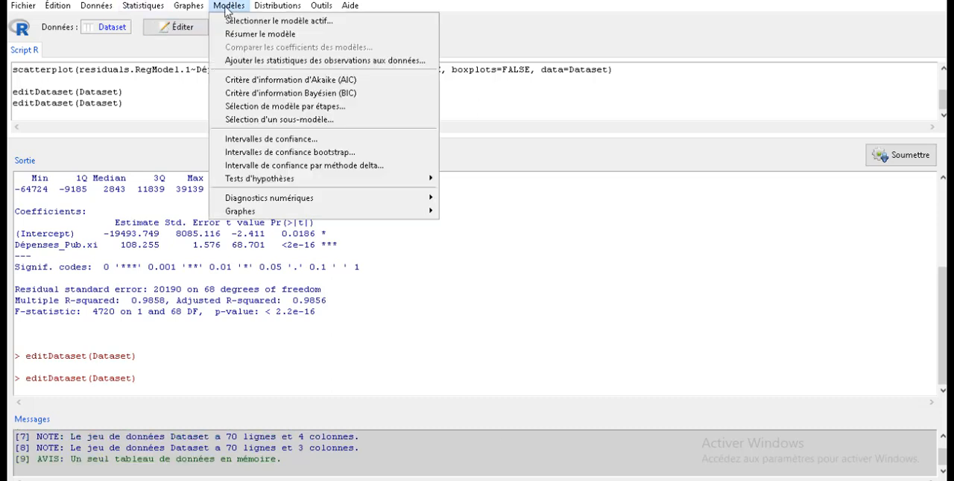
pyautogui.click(253, 61)
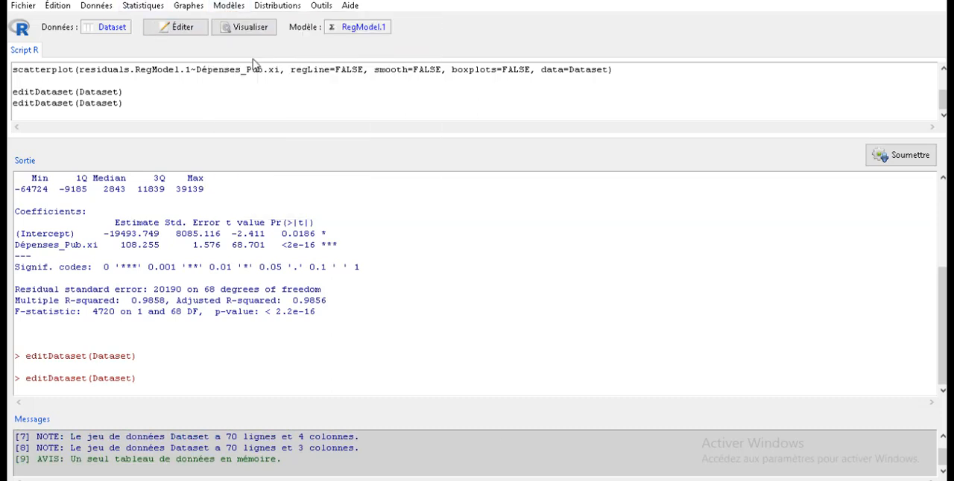
pyautogui.click(31, 55)
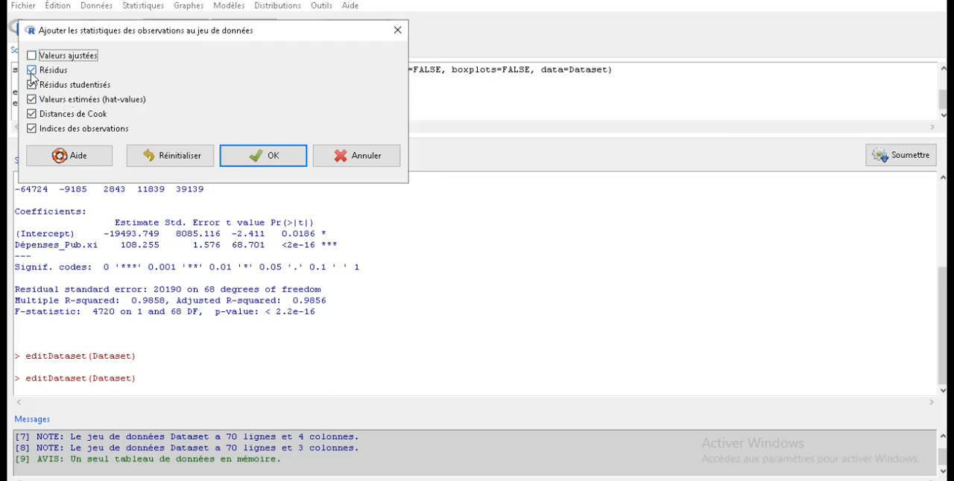
pyautogui.click(31, 85)
pyautogui.click(32, 99)
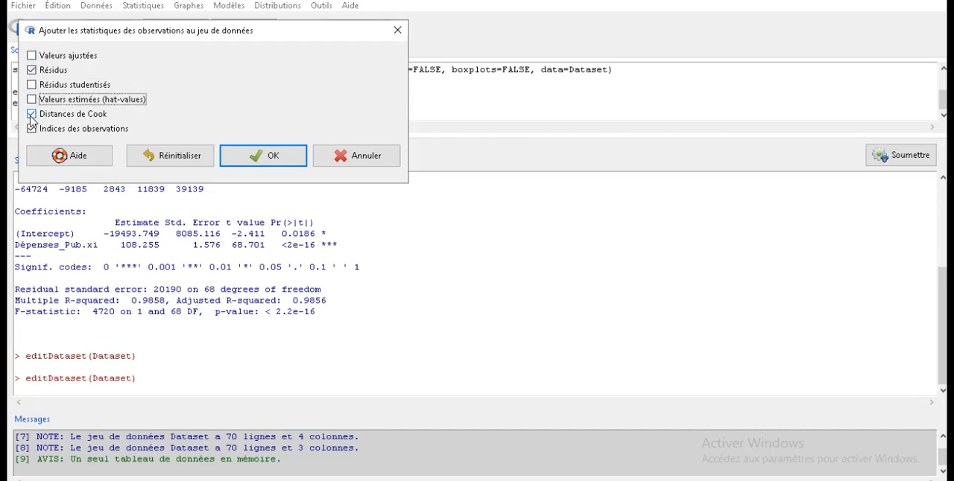
pyautogui.click(31, 114)
pyautogui.click(32, 129)
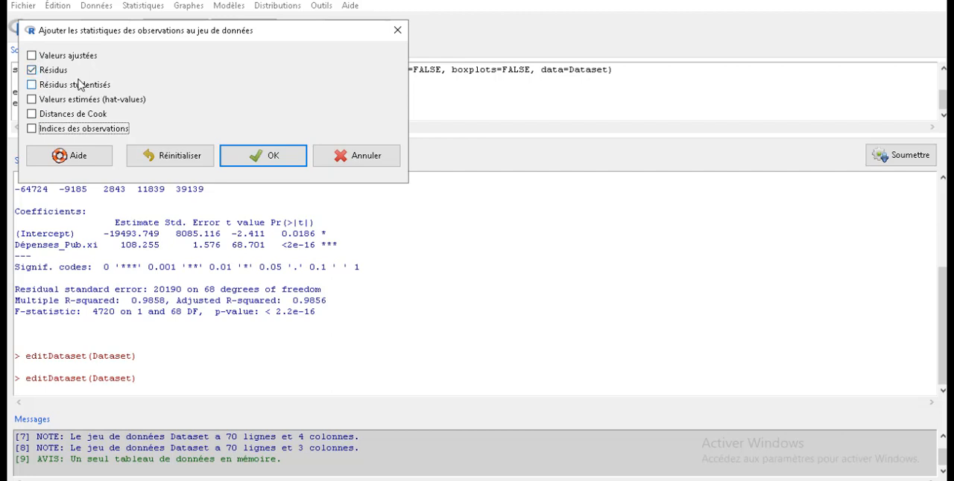
pyautogui.click(275, 159)
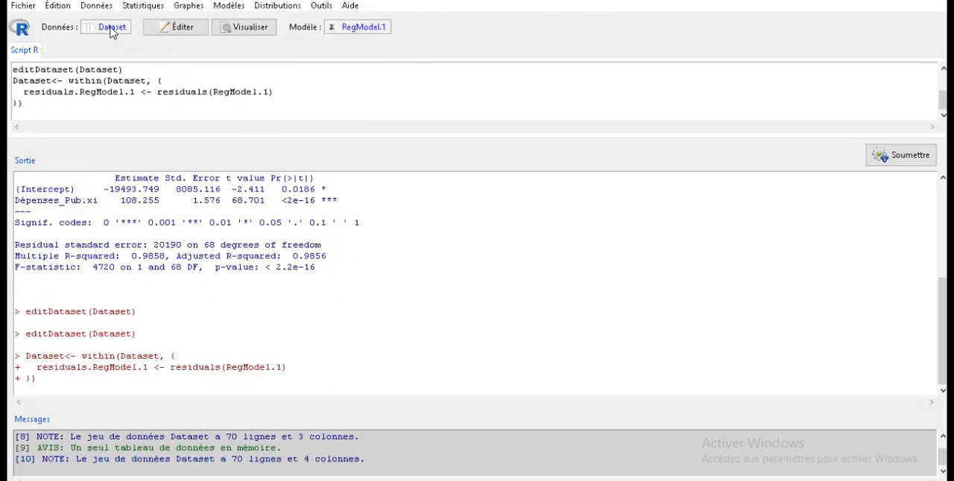
pyautogui.click(183, 30)
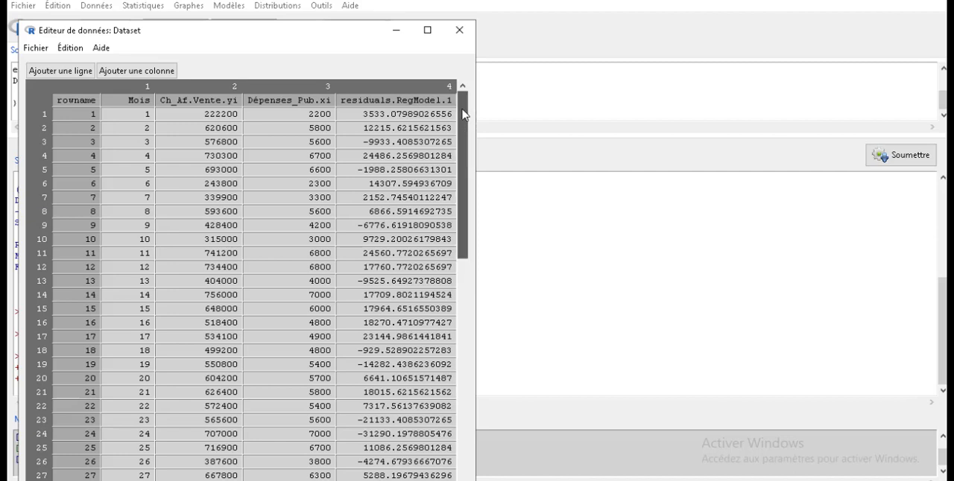
pyautogui.click(459, 29)
pyautogui.click(144, 104)
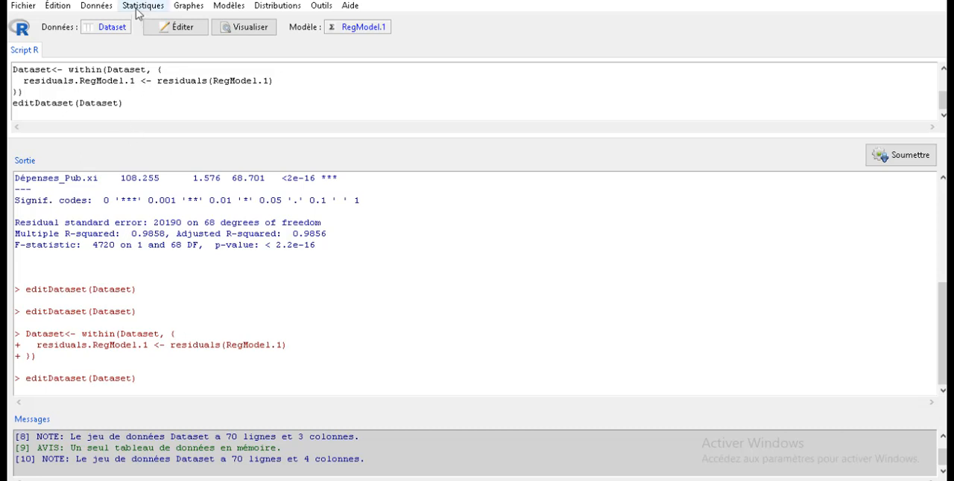
# - Draw a scatterplot with Dépenses_Pub.xi as x and residuals.RegModel.1 as y
pyautogui.click(197, 7)
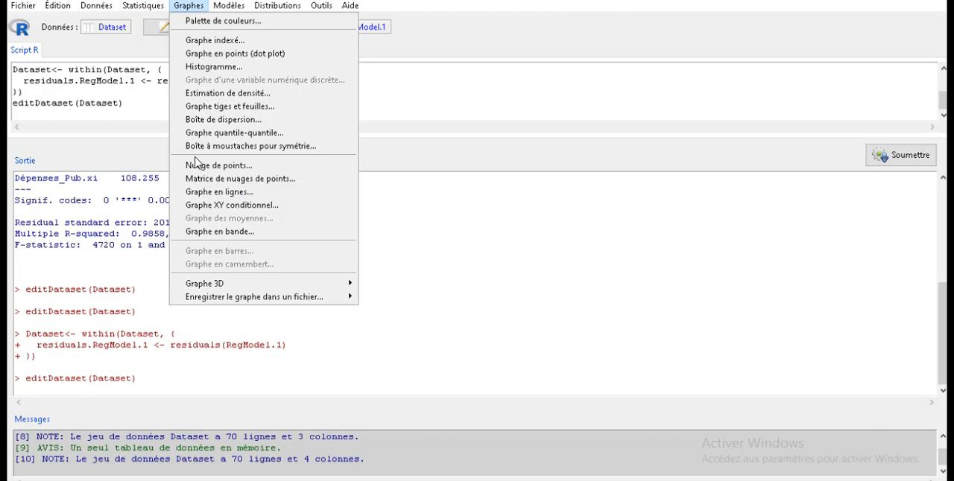
pyautogui.click(223, 166)
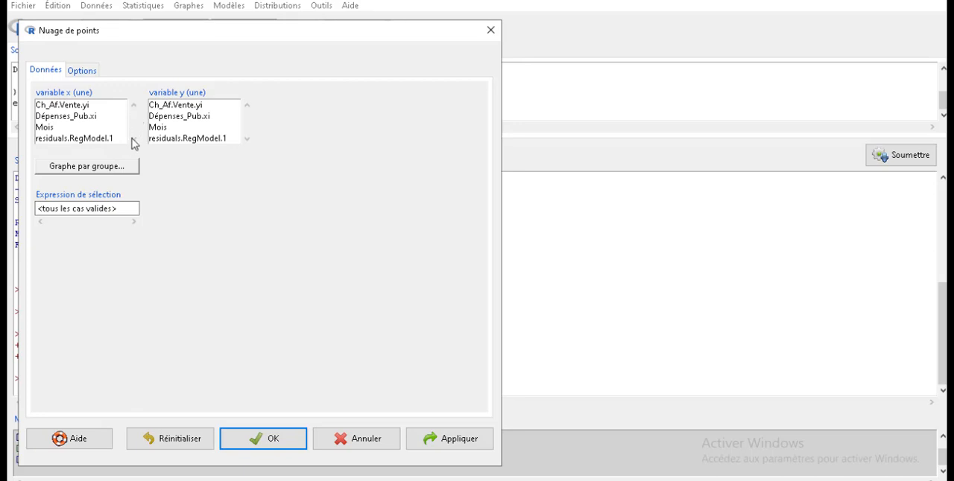
pyautogui.click(69, 117)
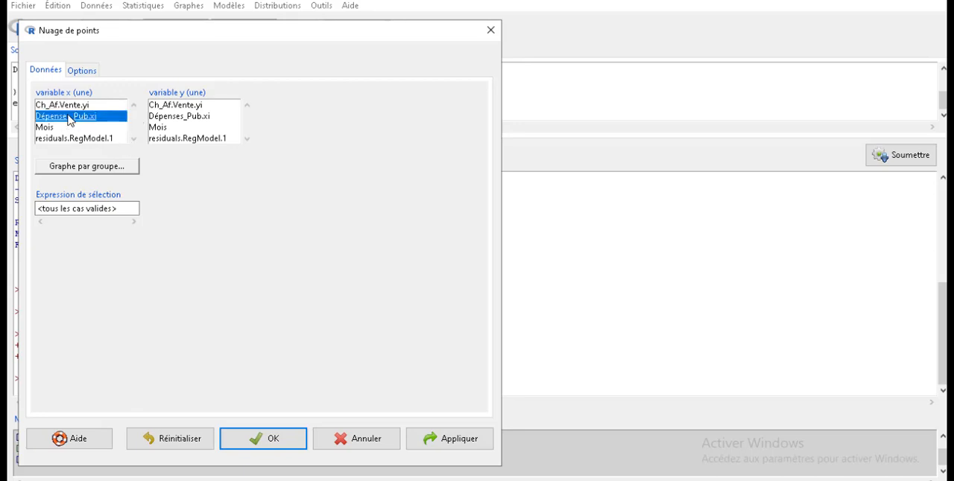
pyautogui.click(183, 139)
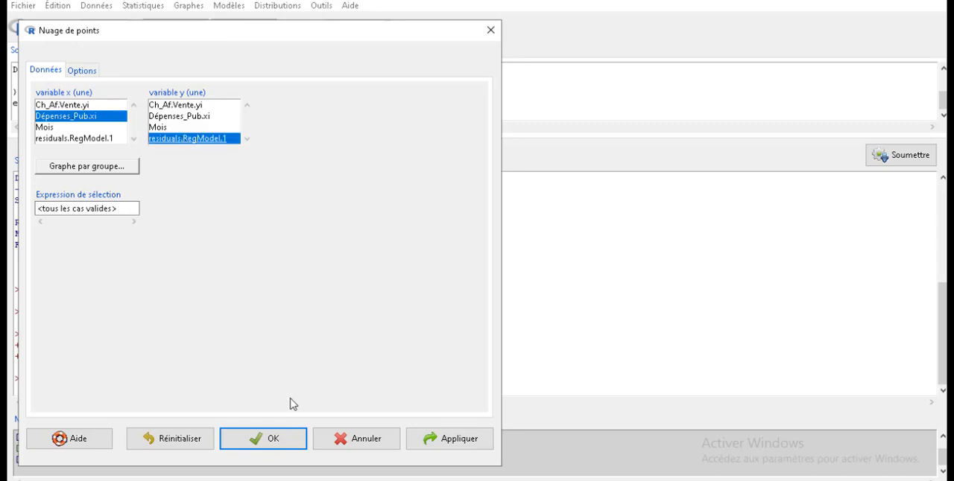
pyautogui.click(286, 444)
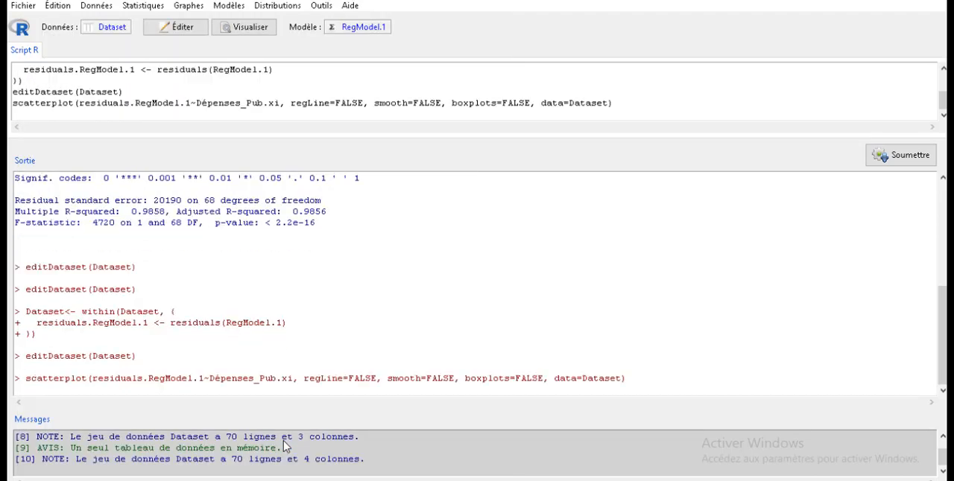
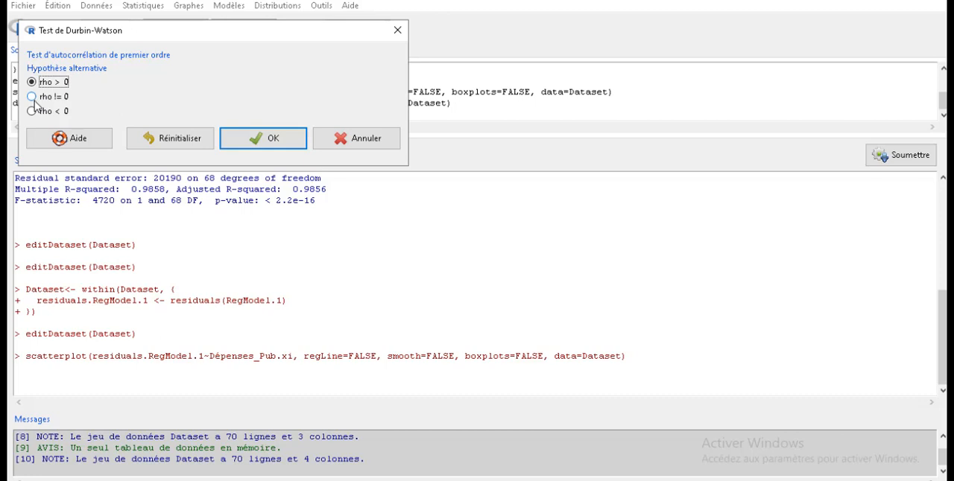
# - Run the Durbin-Watson test with the alternative hypothesis rho != 0, and examine its DW statistic and p-value in the output
pyautogui.click(34, 103)
pyautogui.click(270, 144)
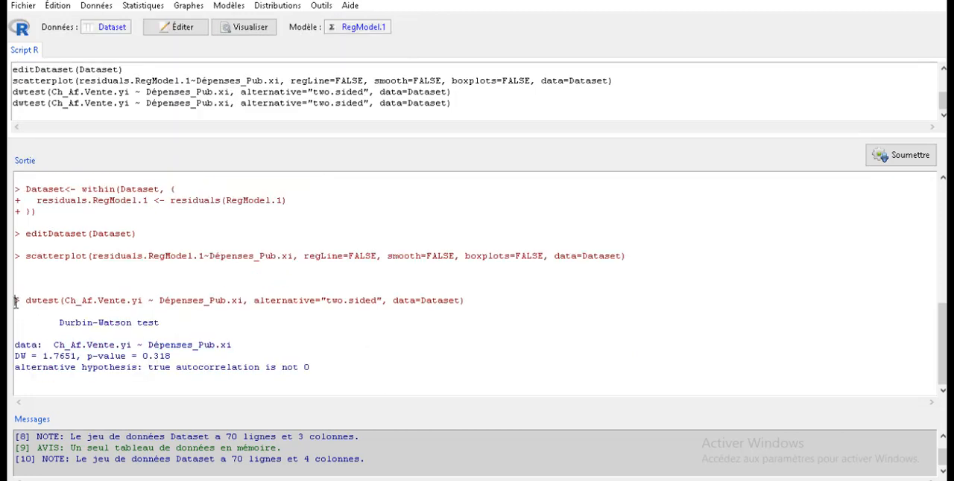
pyautogui.moveTo(15, 302); pyautogui.dragTo(78, 386)
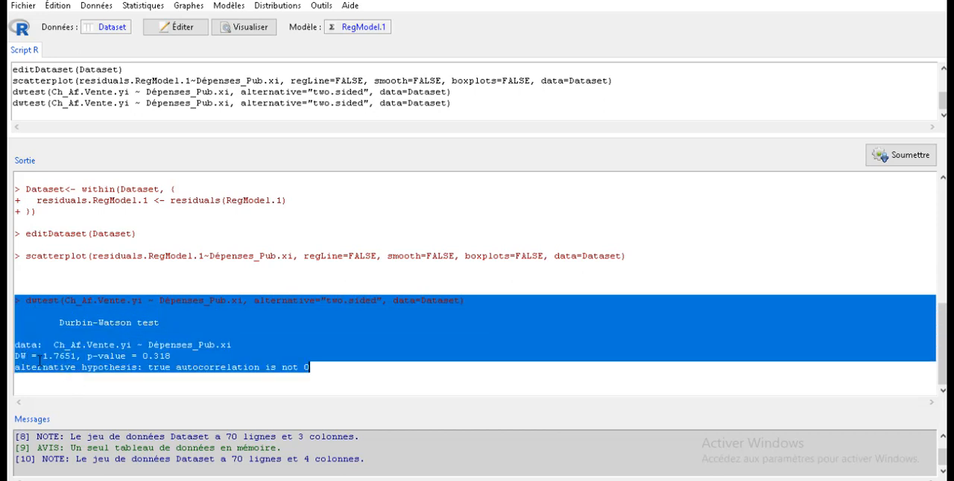
pyautogui.moveTo(42, 356); pyautogui.dragTo(79, 360)
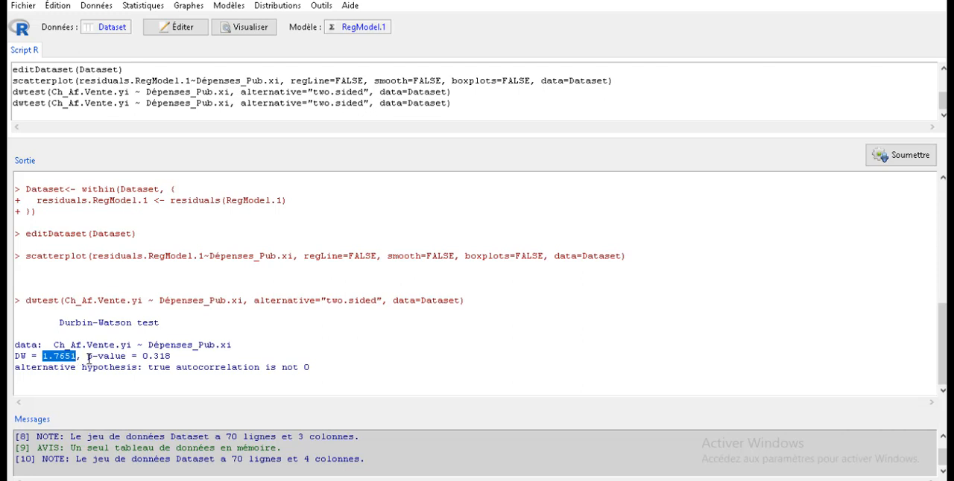
pyautogui.moveTo(87, 357); pyautogui.dragTo(173, 355)
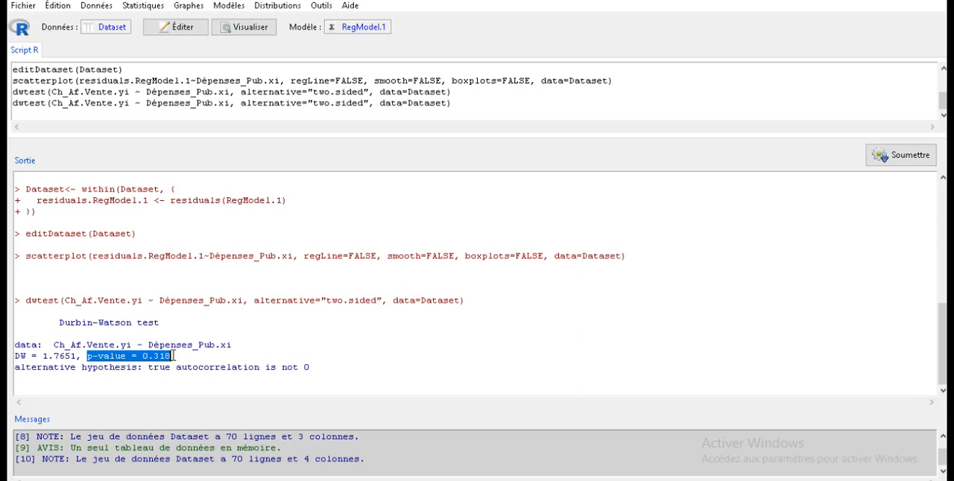
pyautogui.click(173, 356)
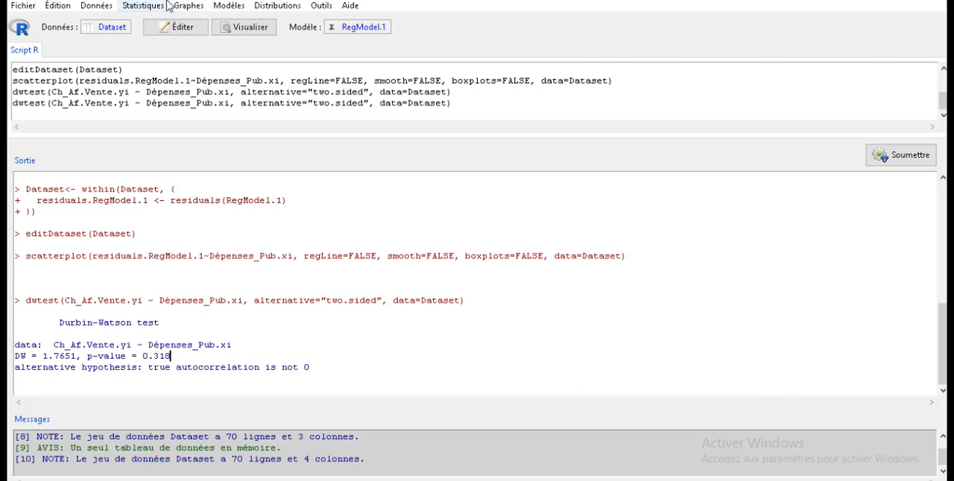
# - Draw a histogram of residuals.RegModel.1
pyautogui.click(188, 9)
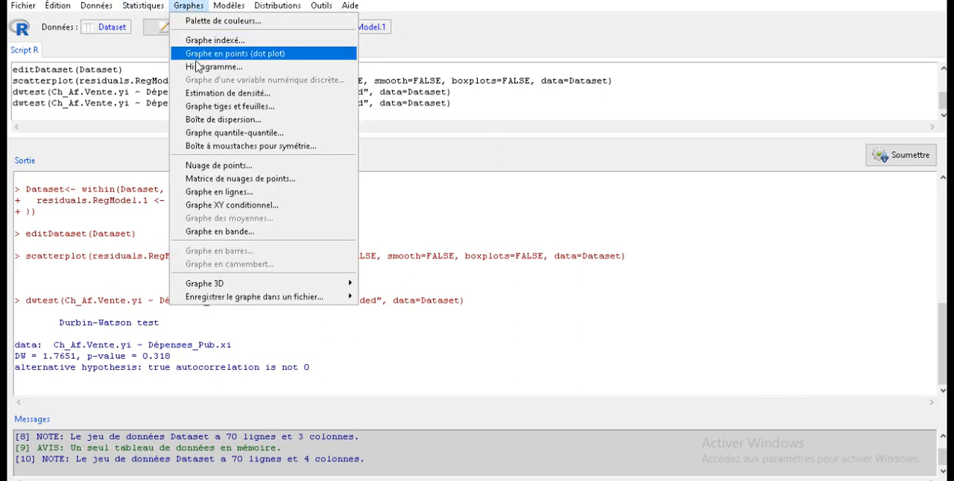
pyautogui.click(198, 68)
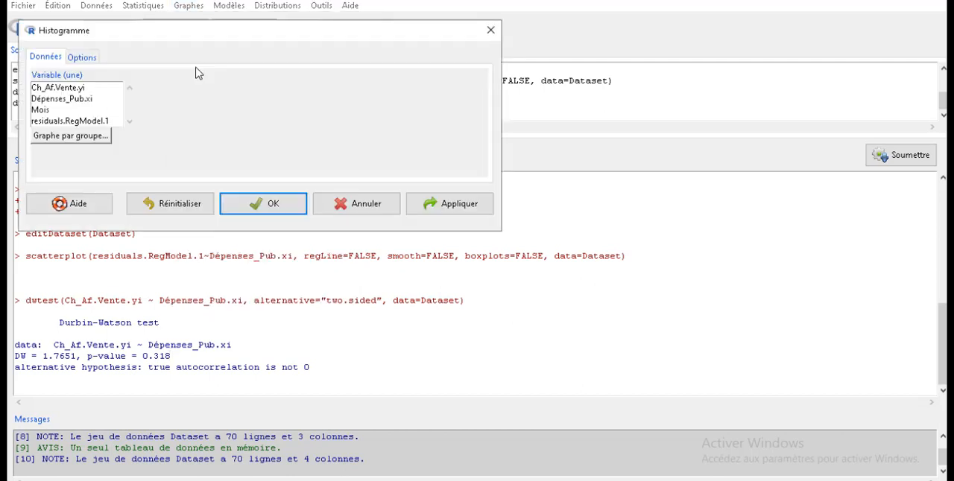
pyautogui.click(71, 122)
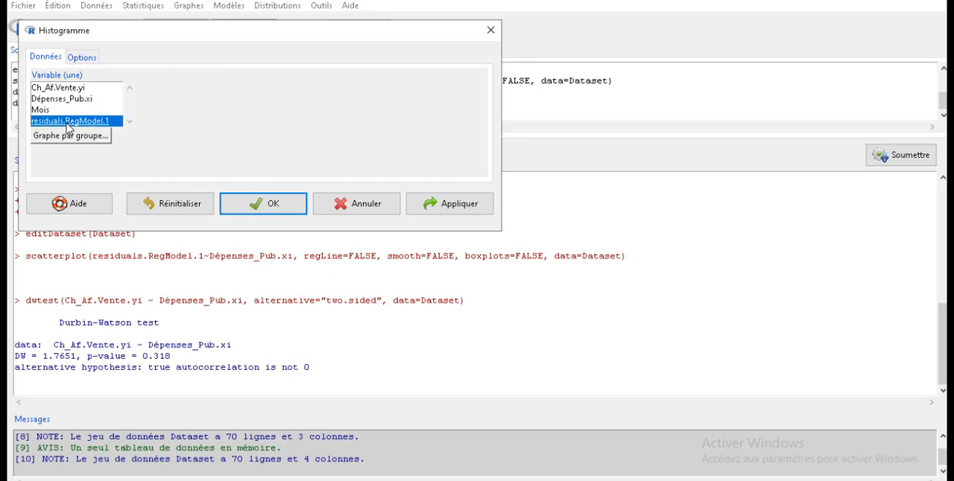
pyautogui.click(285, 212)
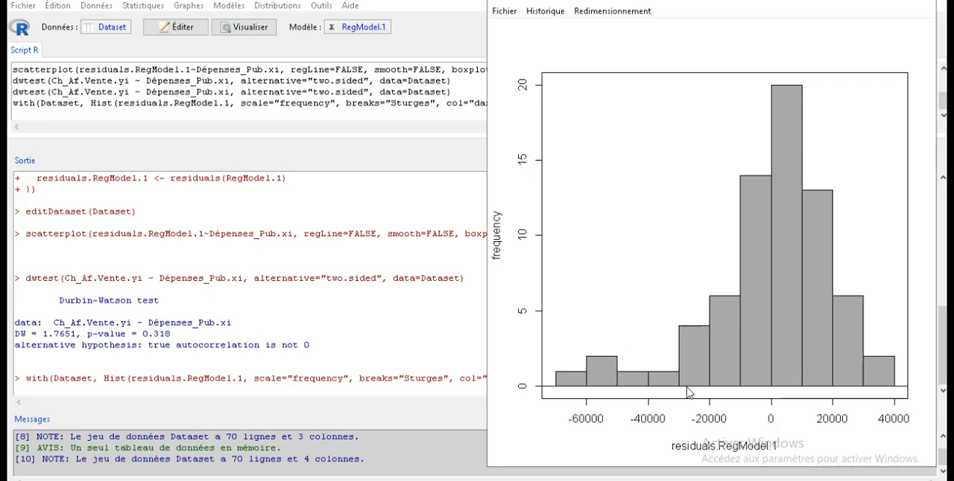
# - Compute descriptive statistics for residuals.RegModel.1 with the mean, skewness coefficient and quantiles 0, .25, .5, .75, 1, excluding standard deviation and interquartile range
pyautogui.click(145, 7)
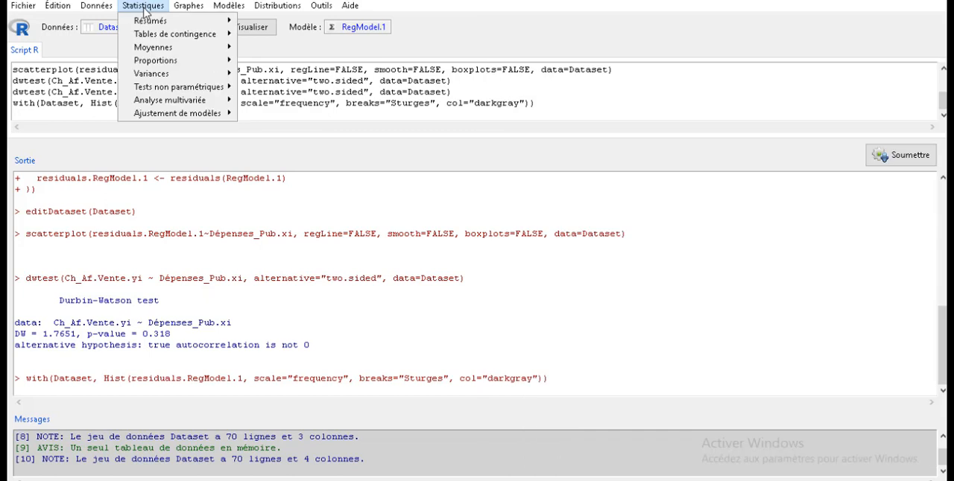
pyautogui.moveTo(176, 25)
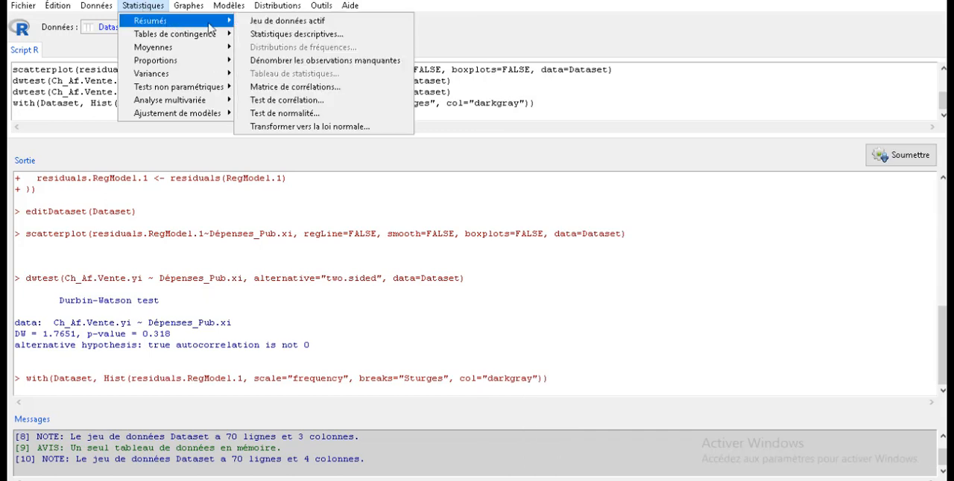
pyautogui.click(282, 43)
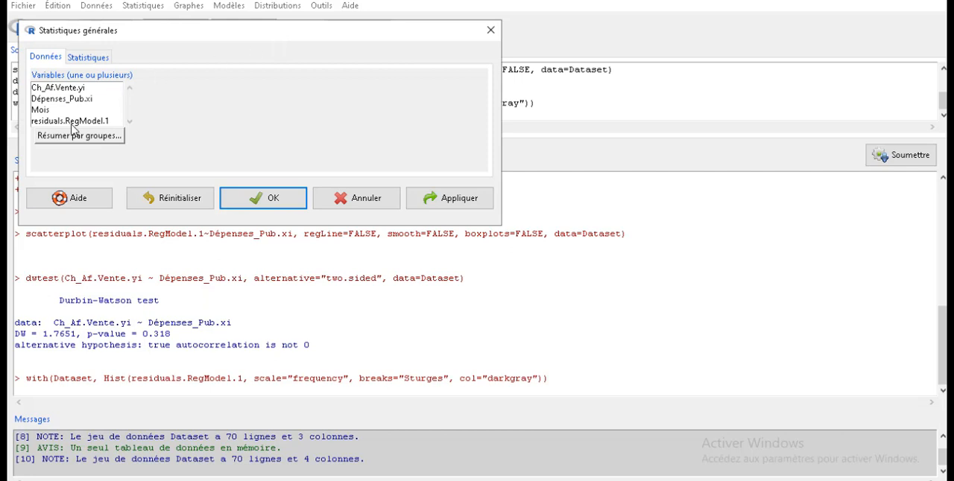
pyautogui.click(70, 121)
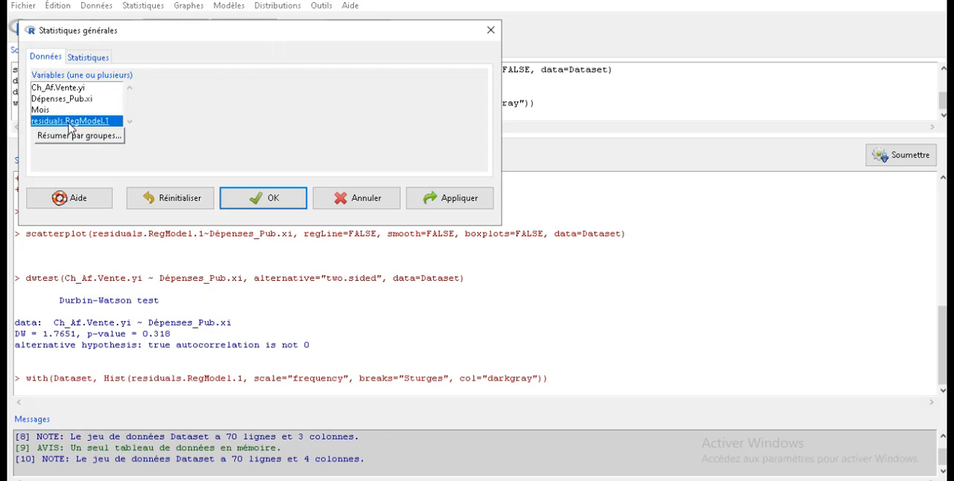
pyautogui.click(84, 60)
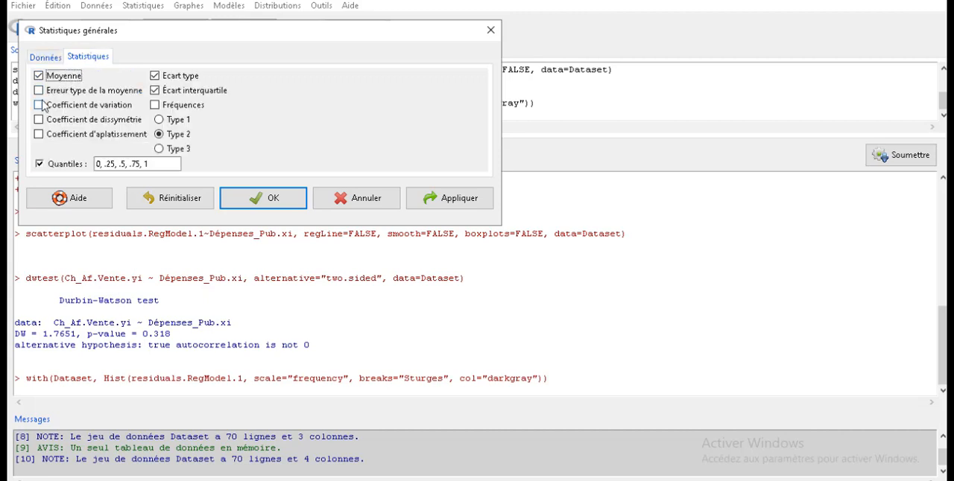
pyautogui.click(154, 90)
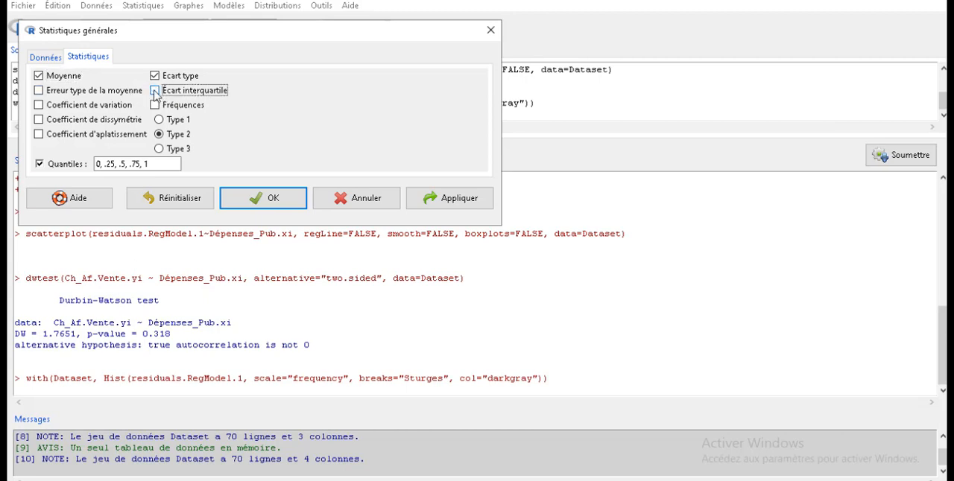
pyautogui.click(154, 76)
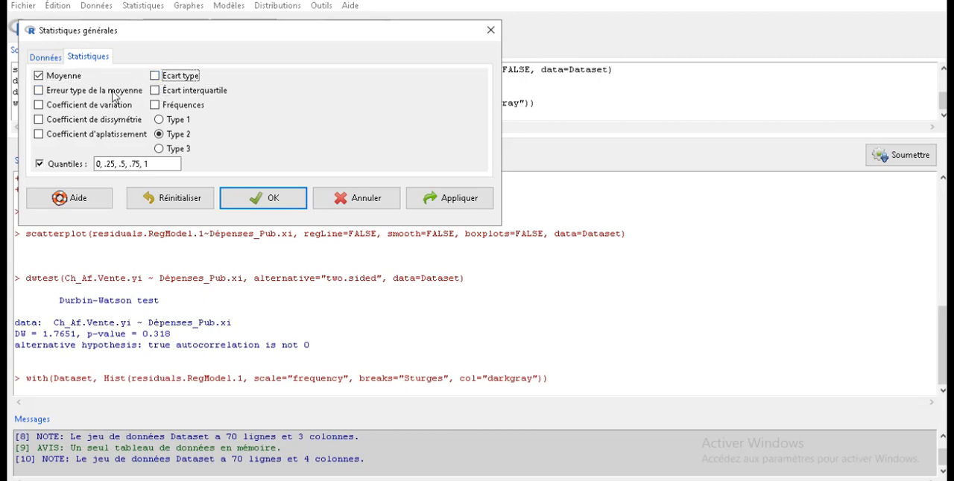
pyautogui.click(40, 121)
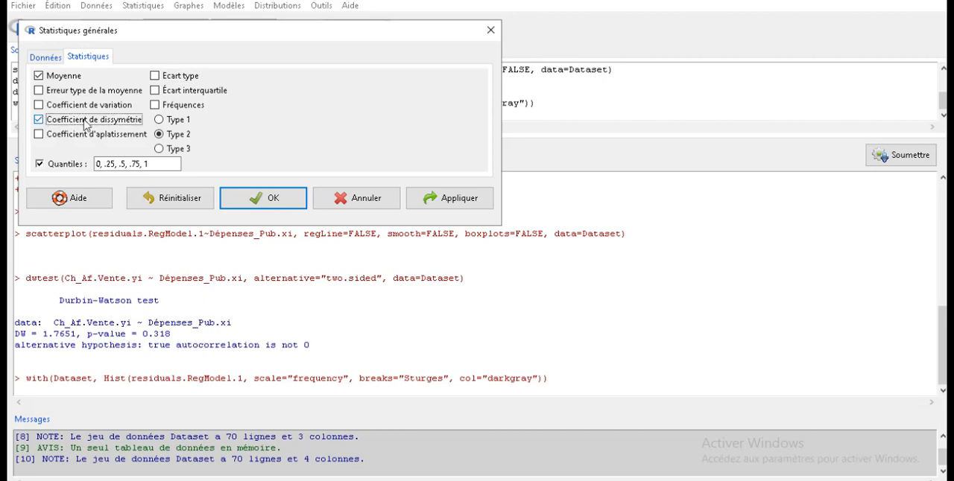
pyautogui.click(267, 201)
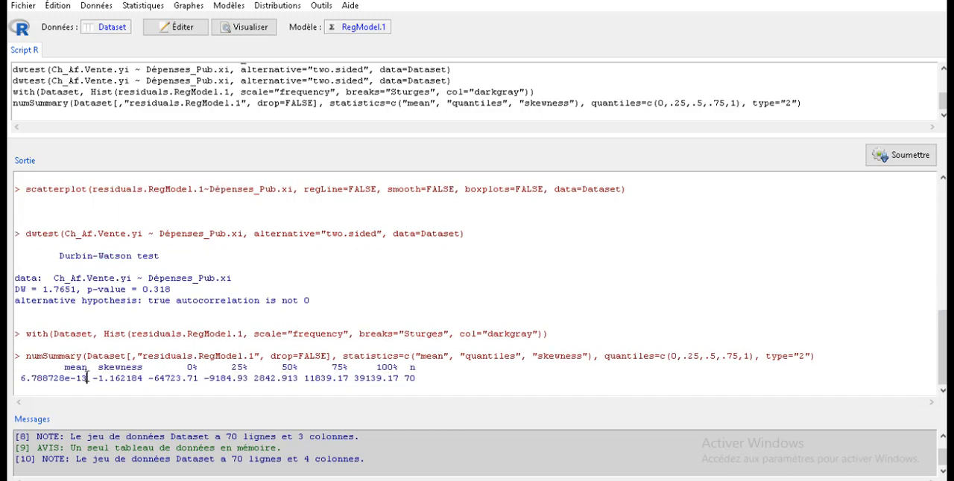
# - Examine the residuals' skewness value against the shape of their histogram, and close the histogram
pyautogui.moveTo(20, 378); pyautogui.dragTo(140, 381)
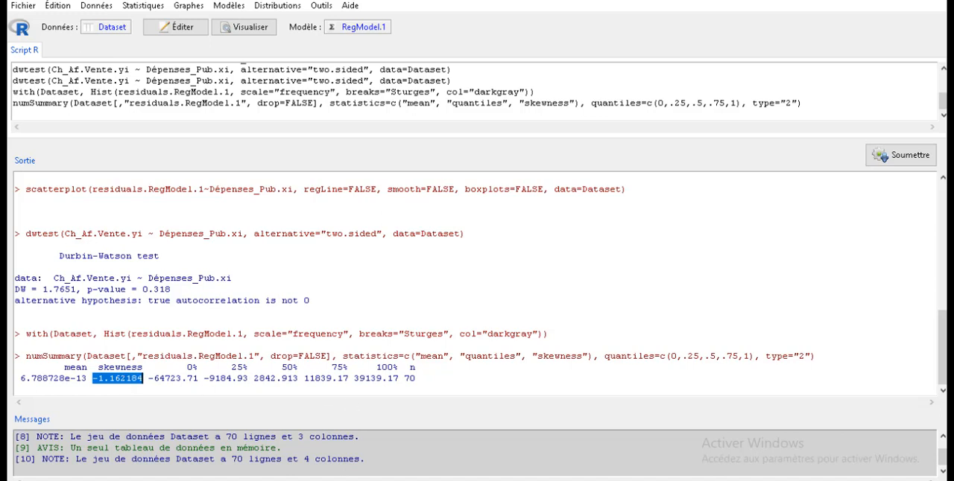
pyautogui.click(592, 479)
pyautogui.click(653, 410)
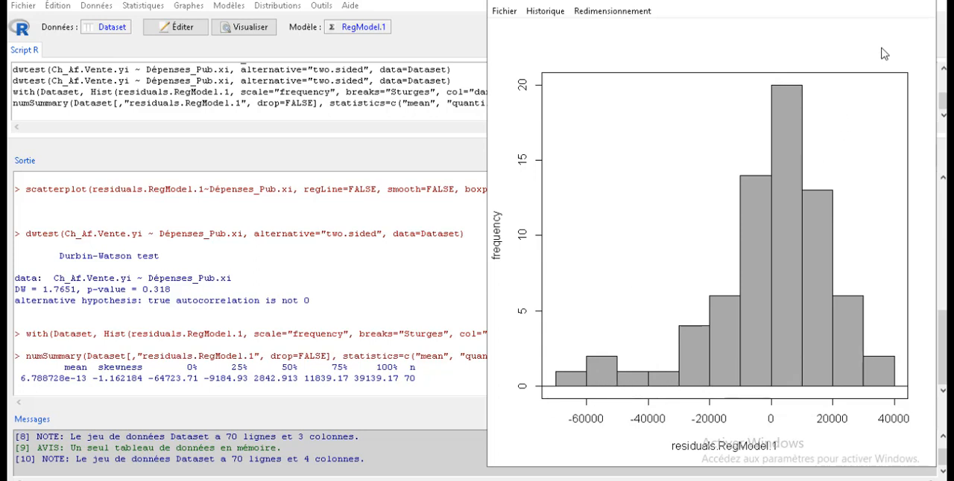
pyautogui.click(921, 6)
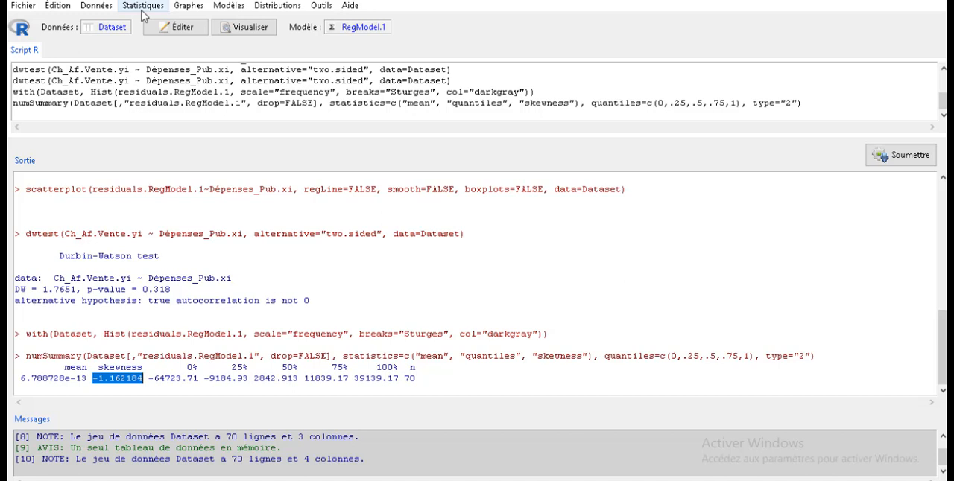
# - Draw a quantile-quantile plot of residuals.RegModel.1, check it and close the graph
pyautogui.click(193, 8)
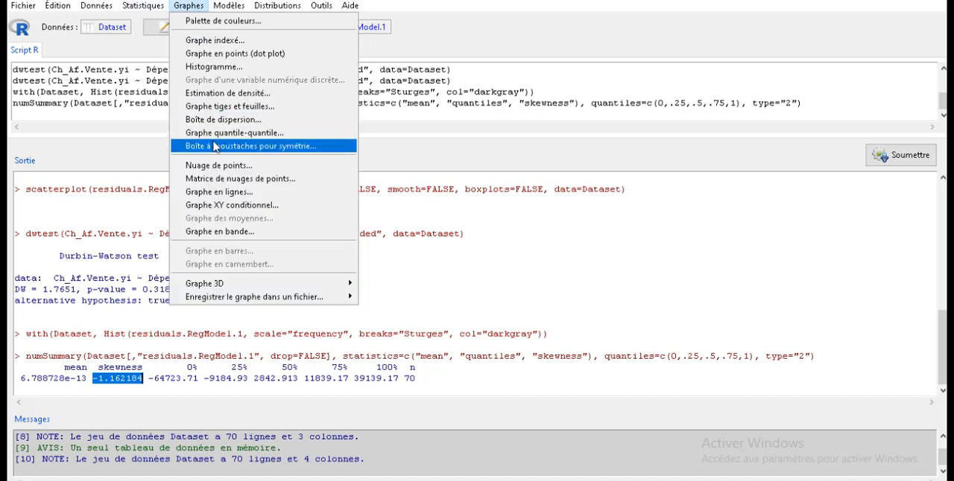
pyautogui.click(214, 136)
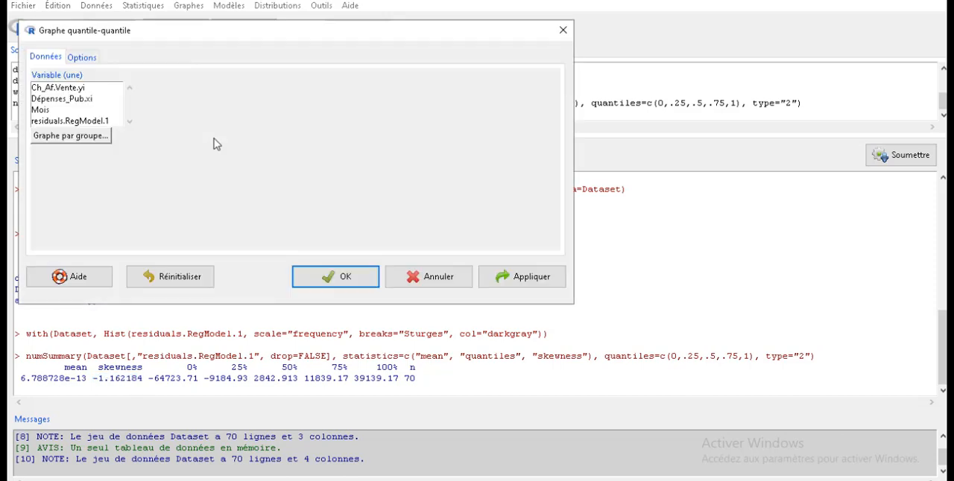
pyautogui.click(60, 122)
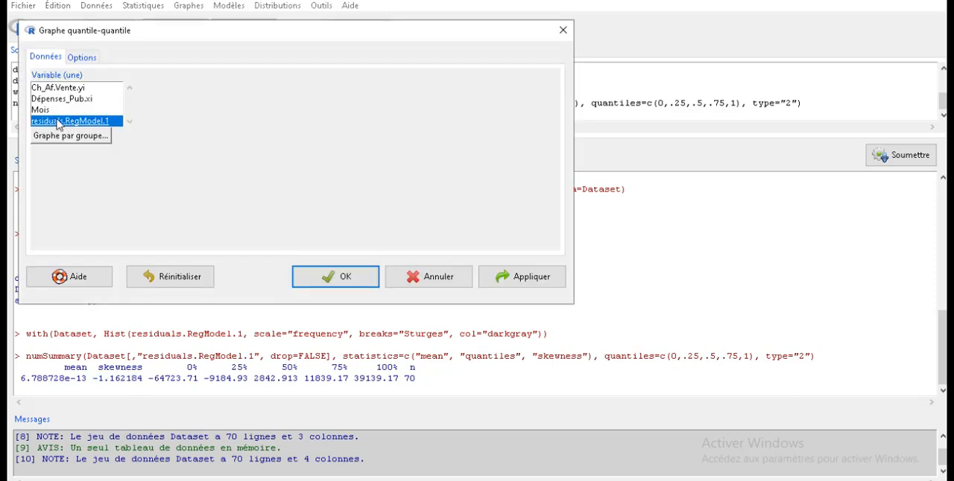
pyautogui.click(335, 277)
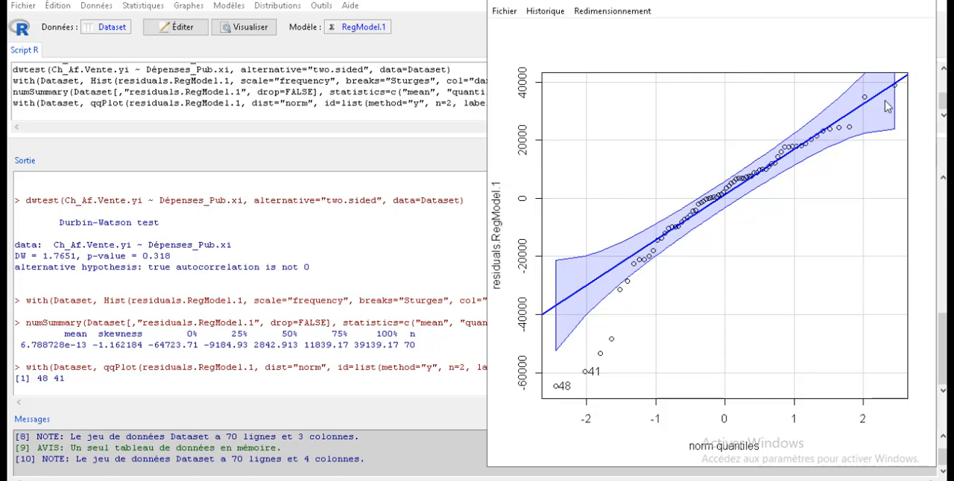
pyautogui.click(920, 5)
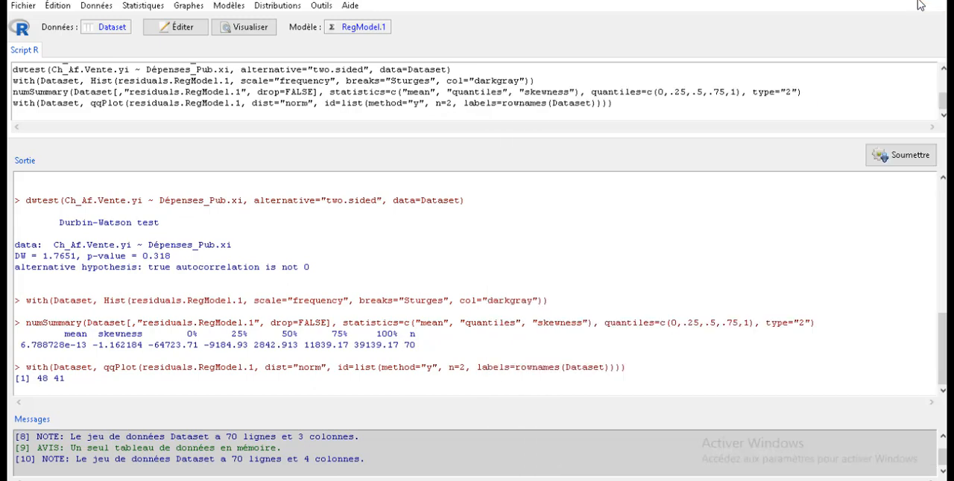
# - Draw a boxplot of residuals.RegModel.1, check it for outliers and close the graph
pyautogui.click(195, 11)
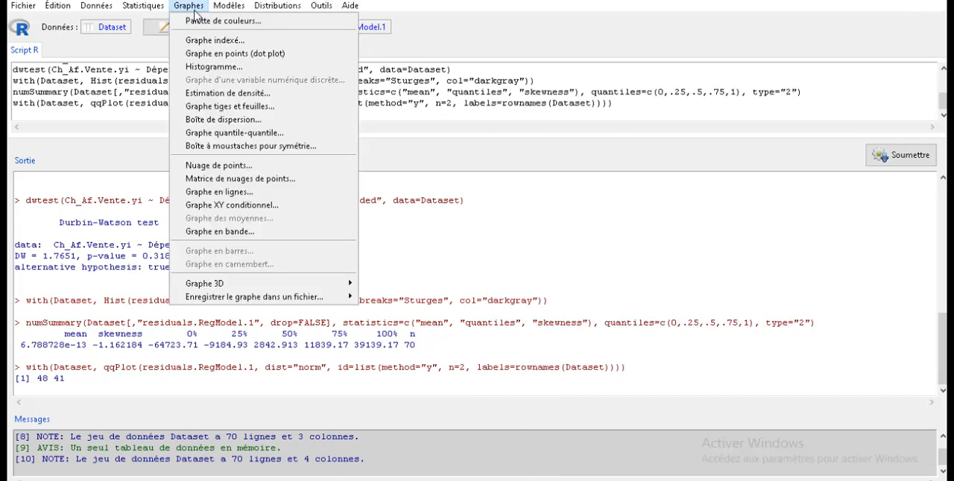
pyautogui.click(228, 122)
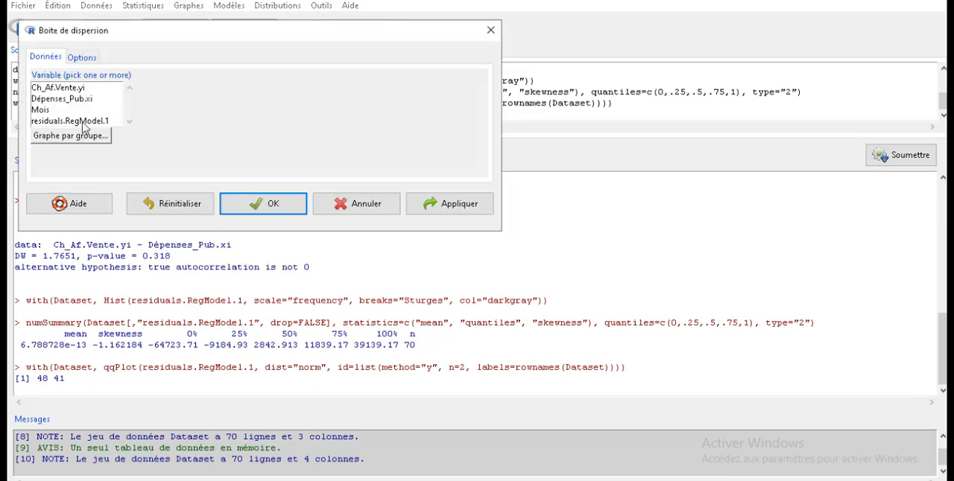
pyautogui.click(83, 121)
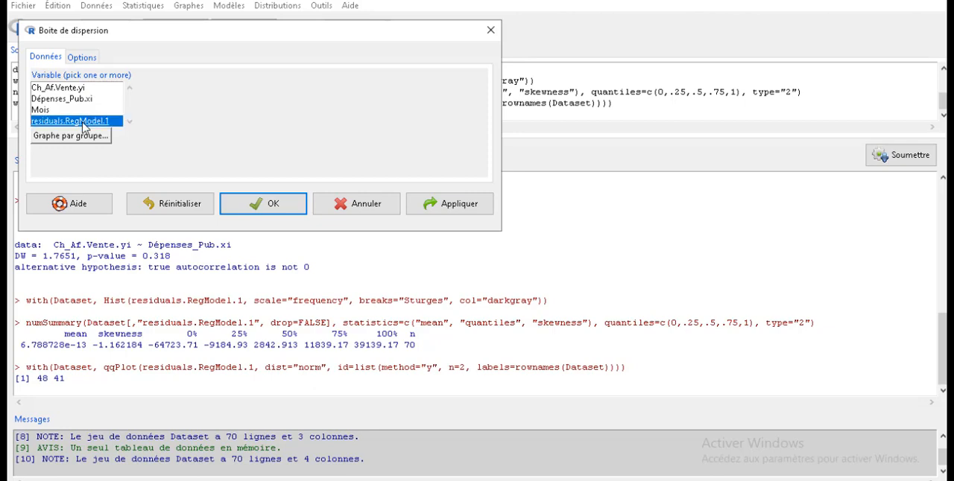
pyautogui.click(260, 204)
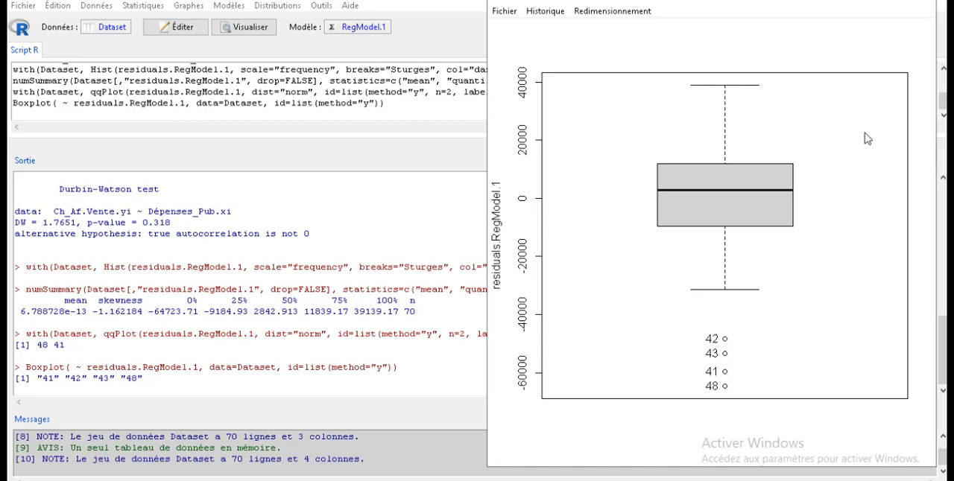
pyautogui.click(918, 5)
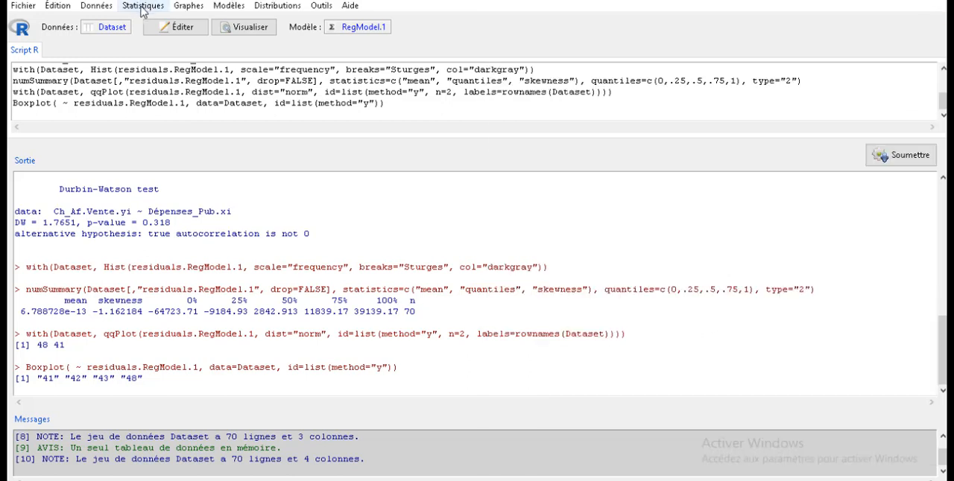
# - Run a Shapiro-Wilk normality test on residuals.RegModel.1 and check its p-value
pyautogui.click(141, 7)
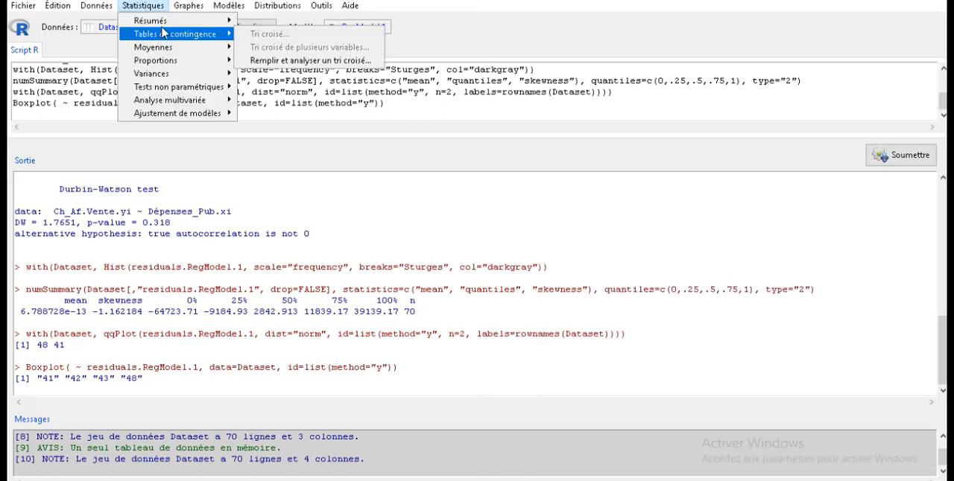
pyautogui.moveTo(162, 28)
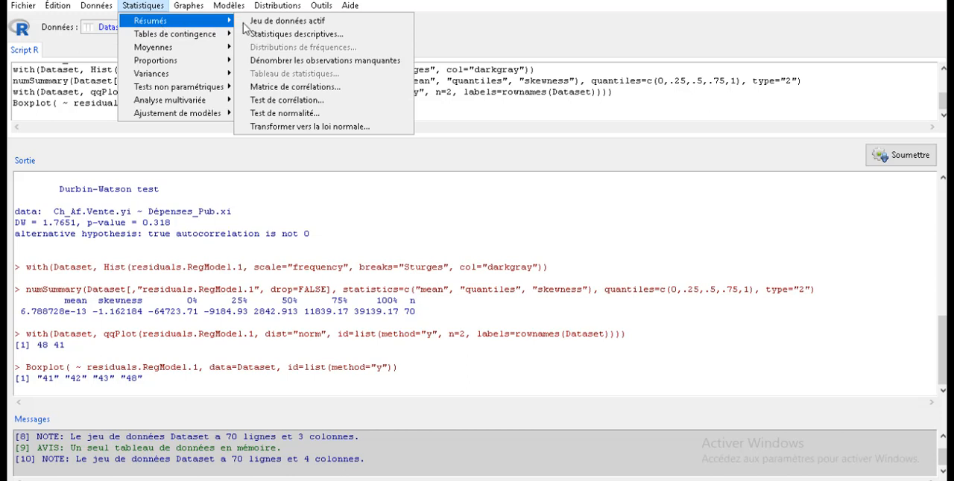
pyautogui.click(280, 114)
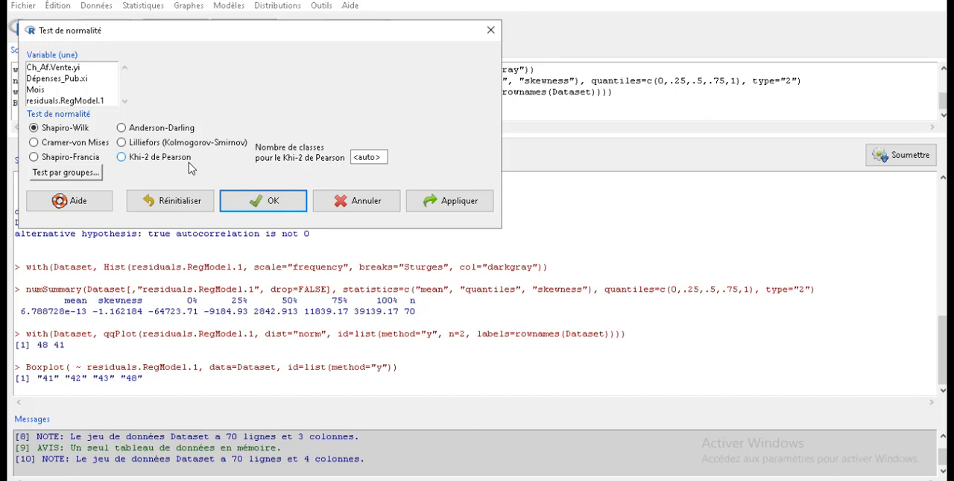
pyautogui.click(33, 142)
pyautogui.click(34, 129)
pyautogui.click(42, 102)
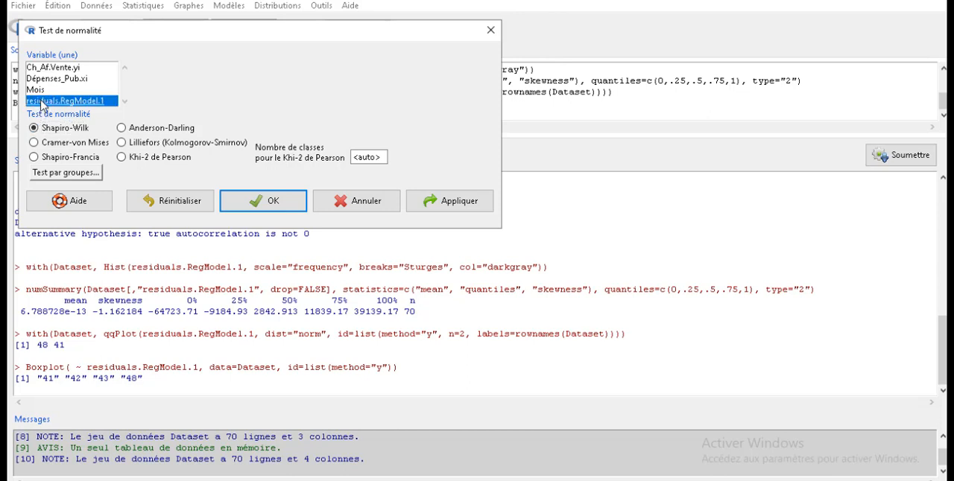
pyautogui.click(272, 202)
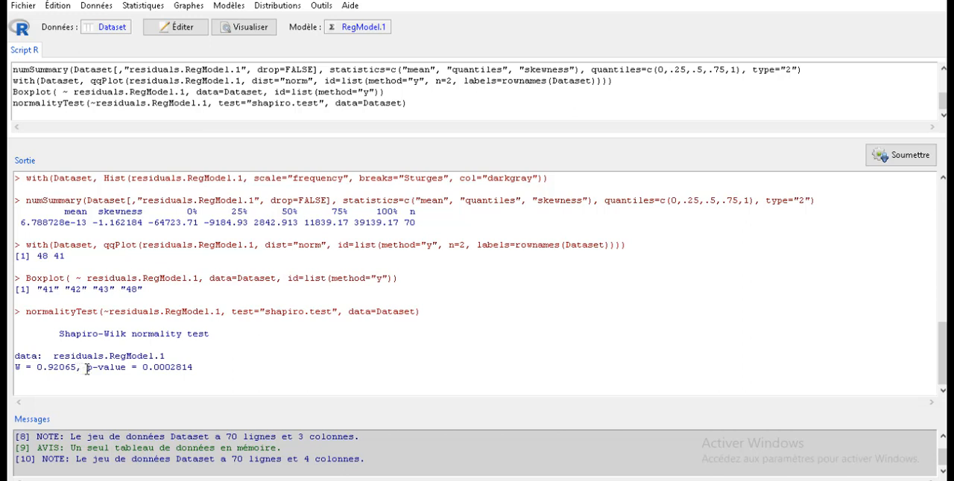
pyautogui.moveTo(87, 369); pyautogui.dragTo(199, 371)
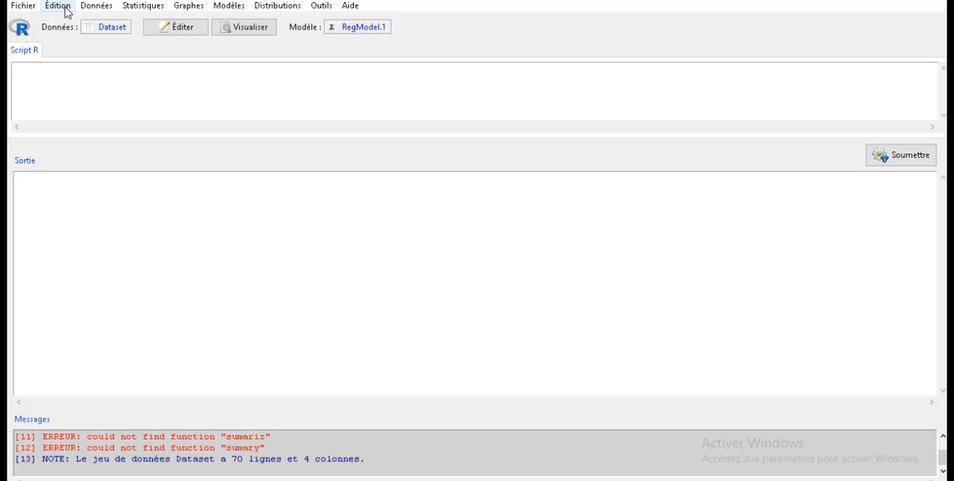
# - Draw the basic diagnostic plots for RegModel.1, examine them enlarged and close the graph window
pyautogui.click(228, 5)
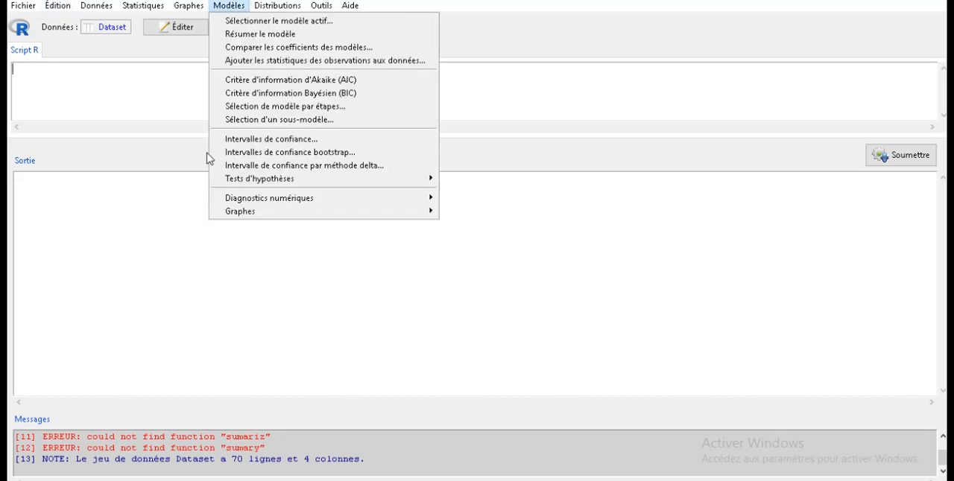
pyautogui.moveTo(249, 213)
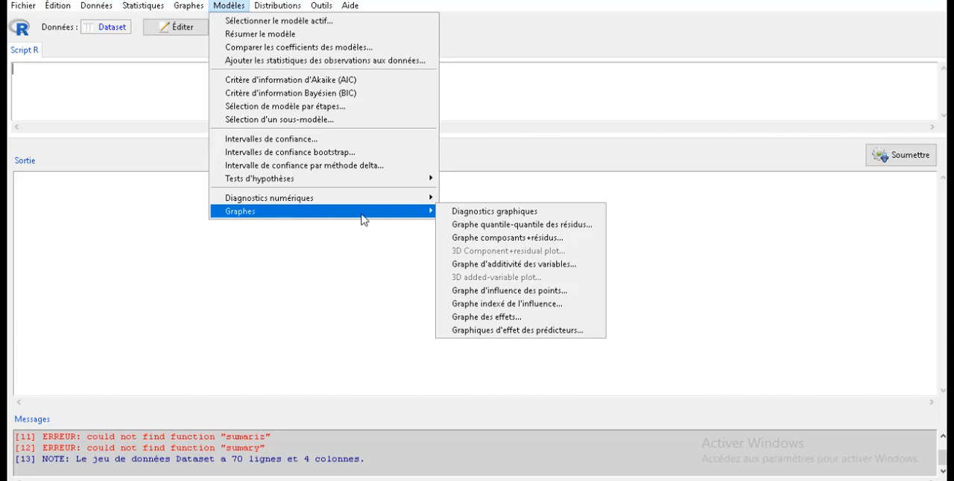
pyautogui.click(485, 215)
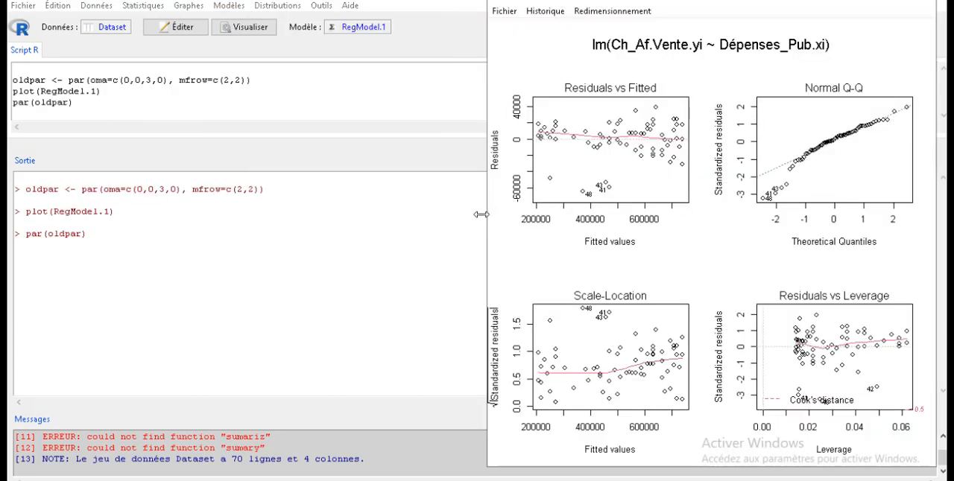
pyautogui.click(896, 8)
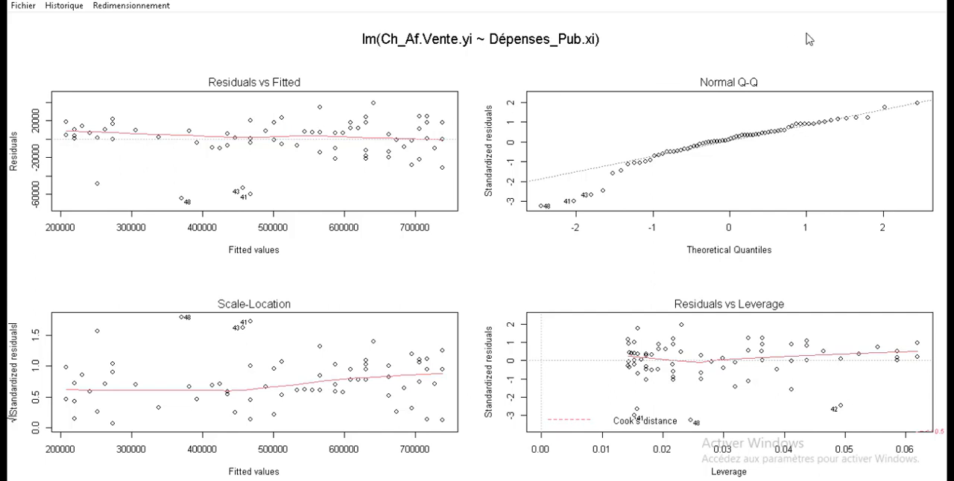
pyautogui.click(875, 0)
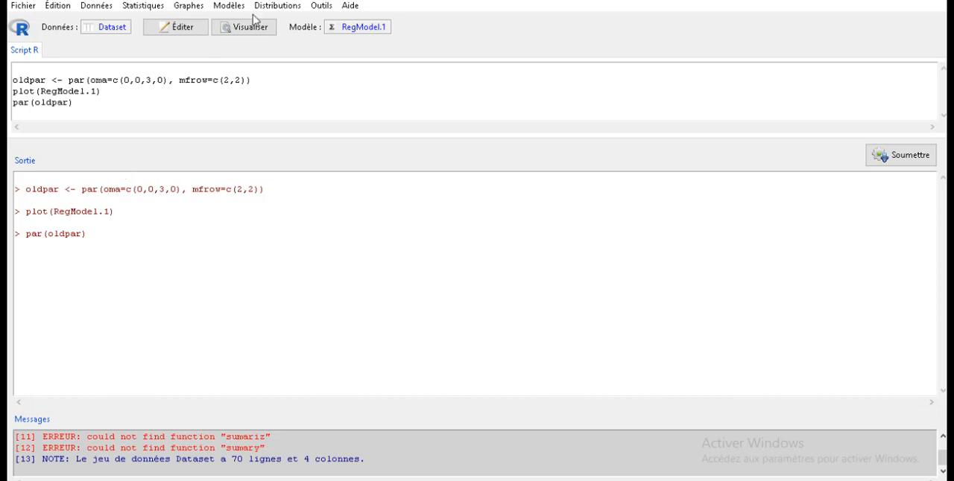
# - Run a studentized Breusch-Pagan heteroscedasticity test on the explanatory variables, with Dépenses_Pub.xi in the variance formula, and check its p-value
pyautogui.click(229, 5)
pyautogui.moveTo(312, 207)
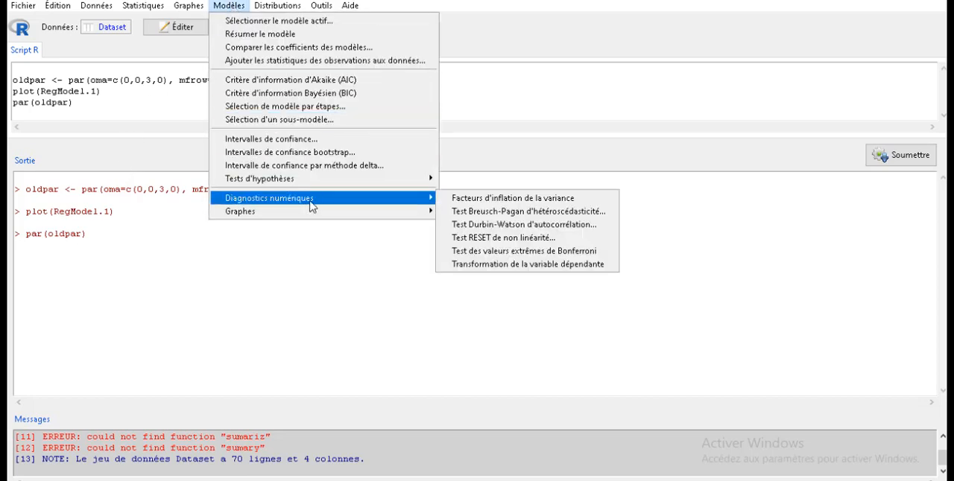
pyautogui.click(478, 216)
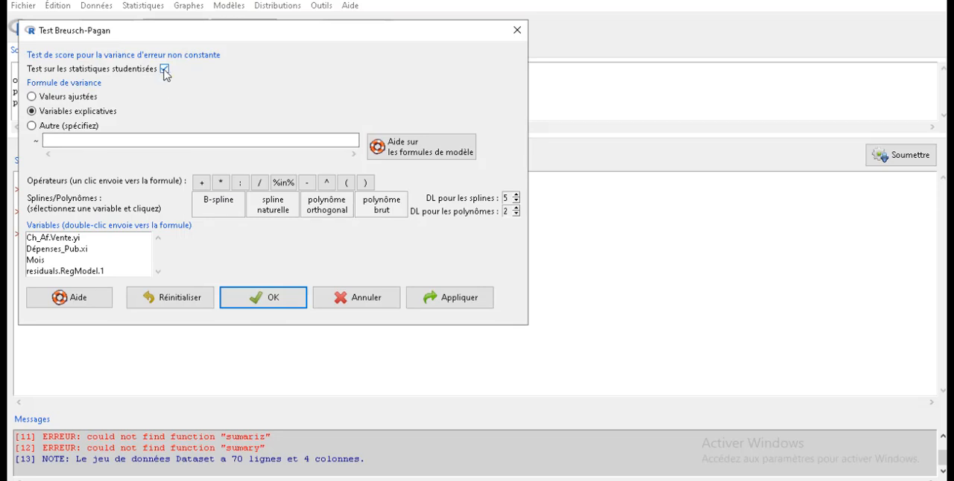
pyautogui.click(33, 113)
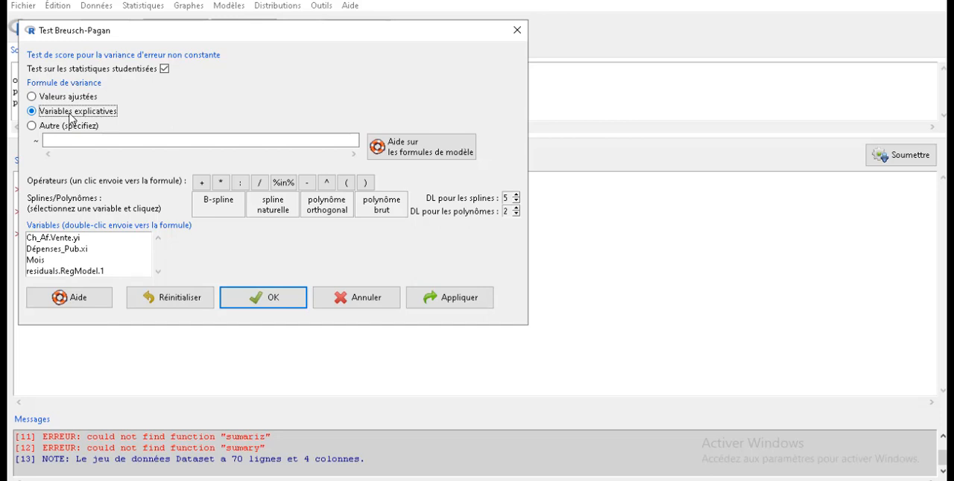
pyautogui.doubleClick(54, 248)
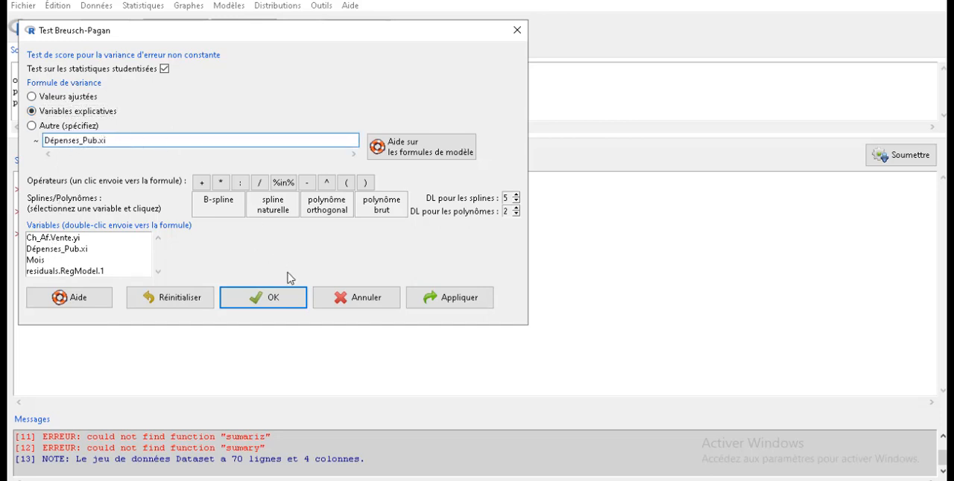
pyautogui.click(290, 299)
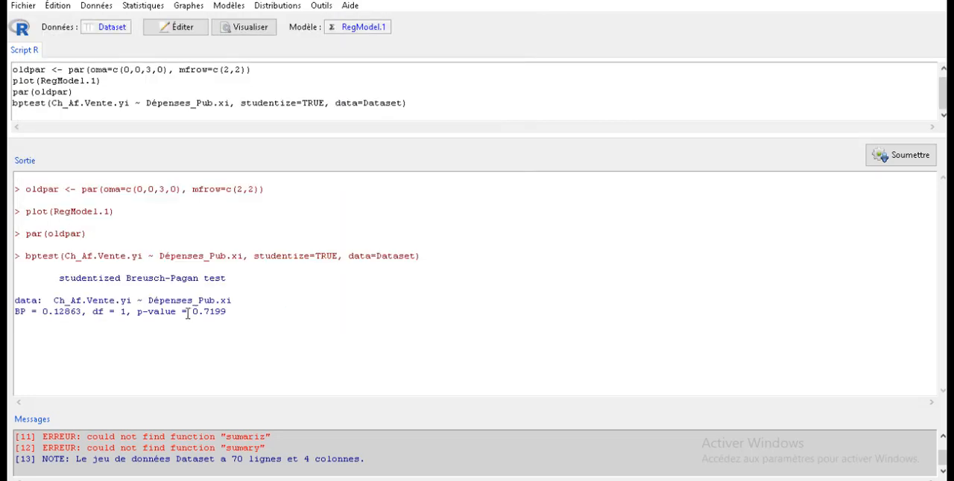
pyautogui.moveTo(137, 312); pyautogui.dragTo(229, 315)
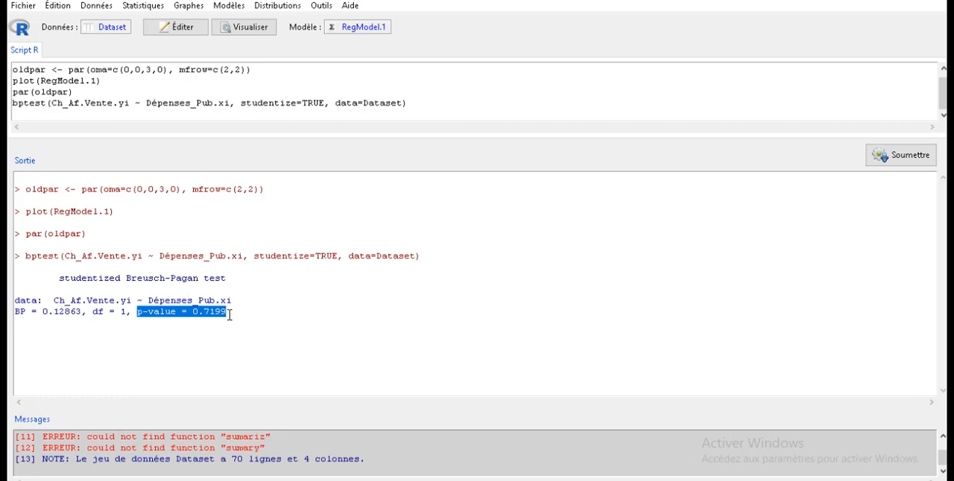
pyautogui.click(229, 314)
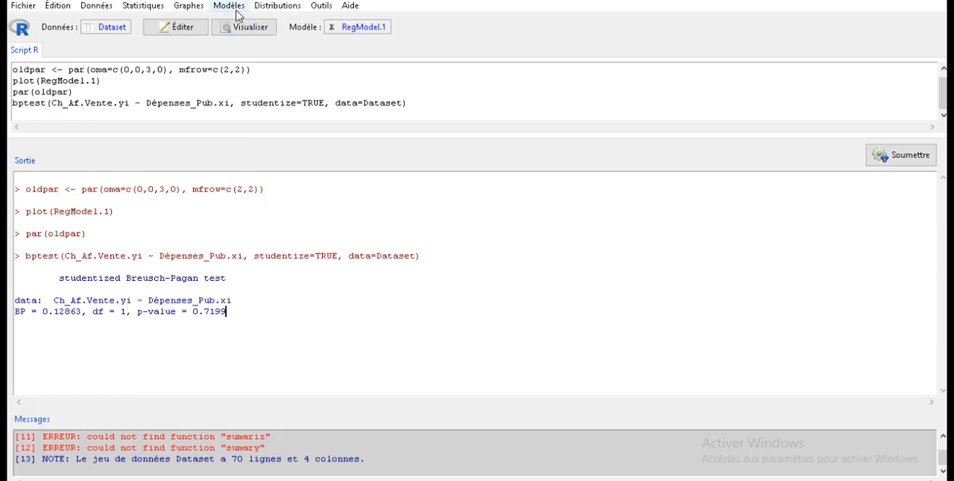
# - Fit the linear model LinearModel.4 with residuals.RegModel.1 ^2 as the response and Dépenses_Pub.xi as the explanatory variable
pyautogui.click(148, 9)
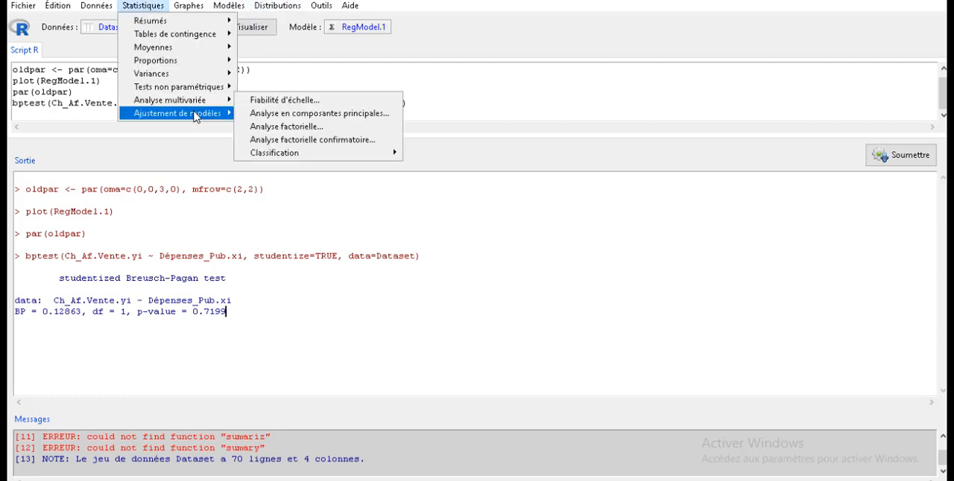
pyautogui.moveTo(197, 114)
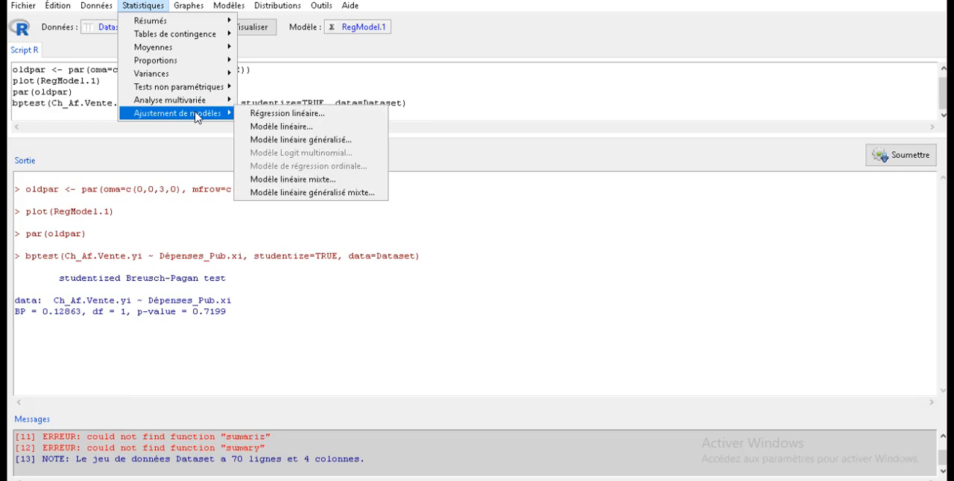
pyautogui.click(286, 128)
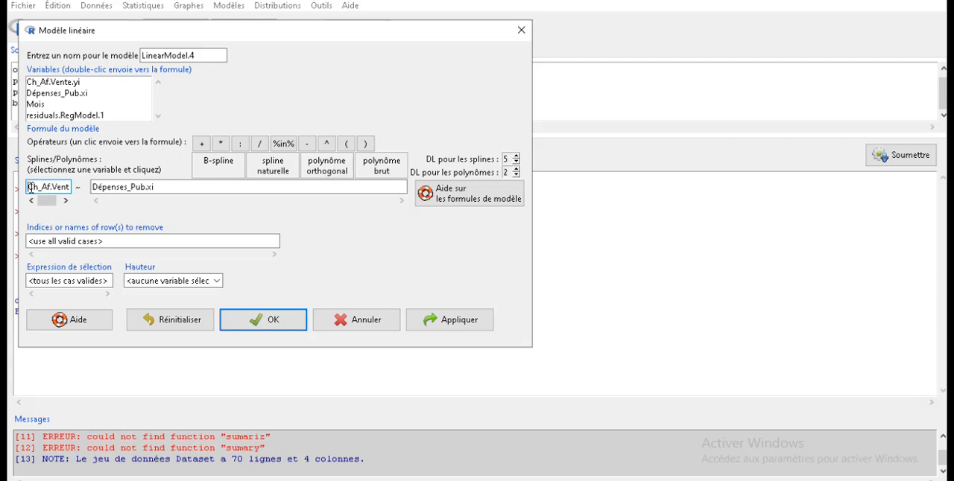
pyautogui.moveTo(27, 187); pyautogui.dragTo(82, 192)
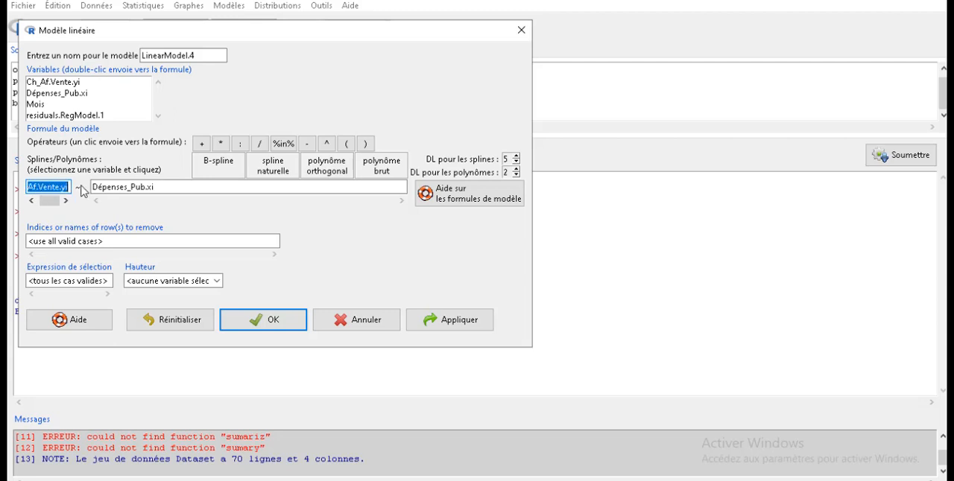
pyautogui.press('BackSpace')
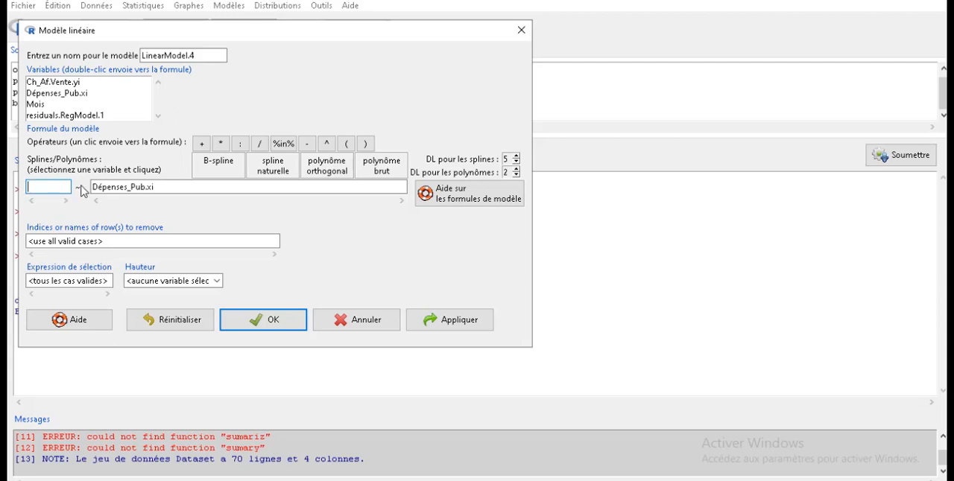
pyautogui.doubleClick(66, 117)
pyautogui.click(66, 200)
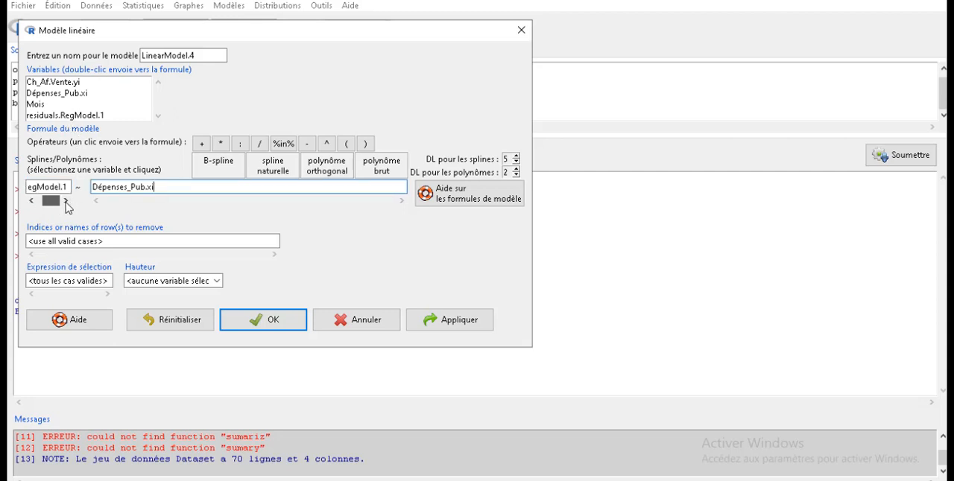
pyautogui.click(70, 187)
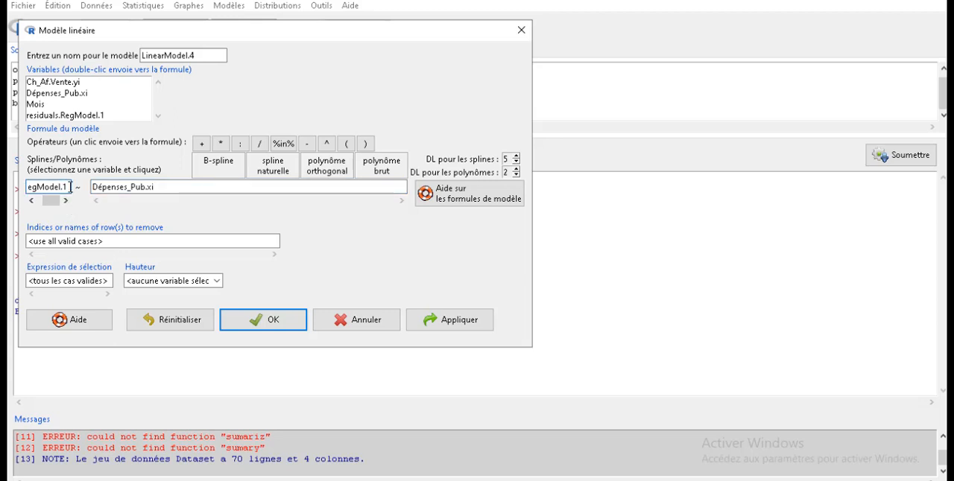
pyautogui.write('^2')
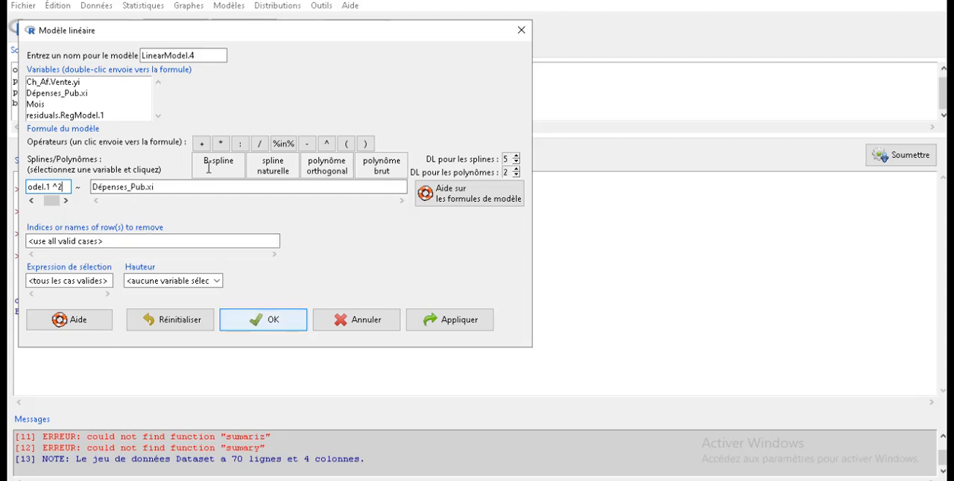
pyautogui.moveTo(204, 56); pyautogui.dragTo(142, 56)
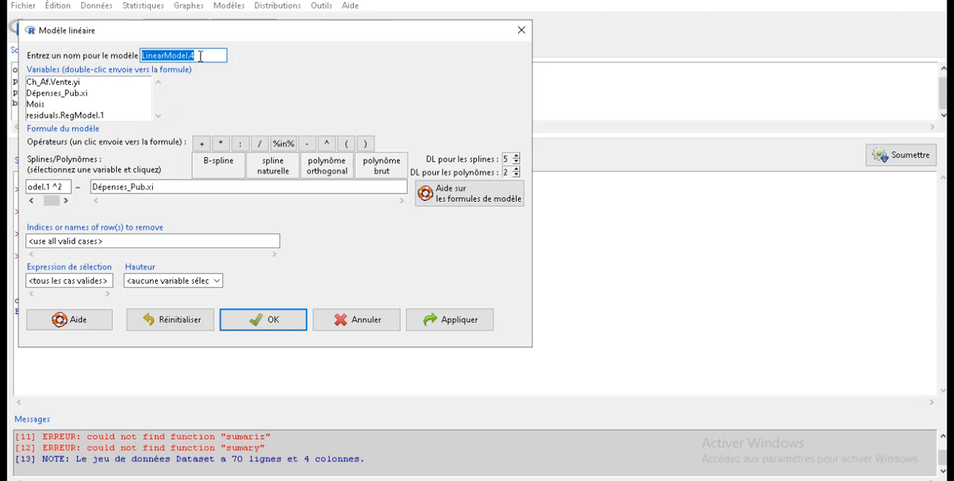
pyautogui.click(267, 319)
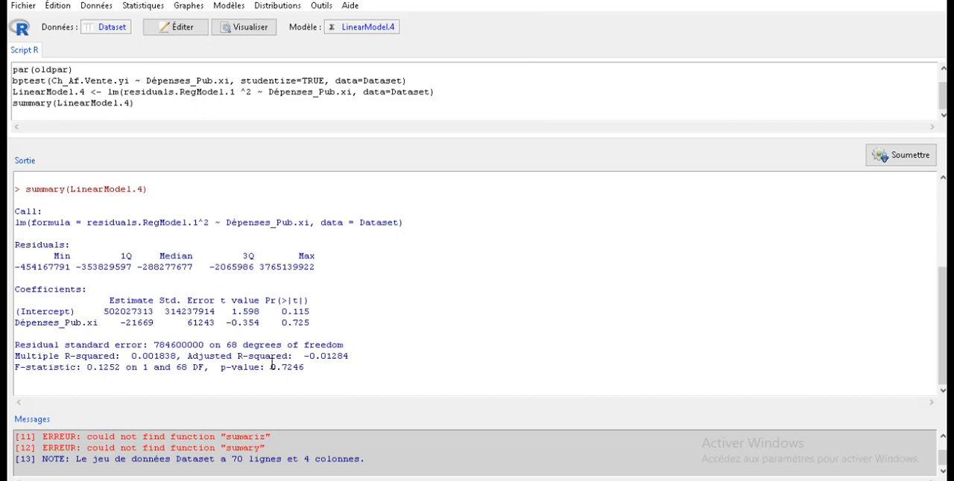
# - Compare the p-value of the squared-residuals regression with that of the Breusch-Pagan test
pyautogui.moveTo(270, 367); pyautogui.dragTo(306, 367)
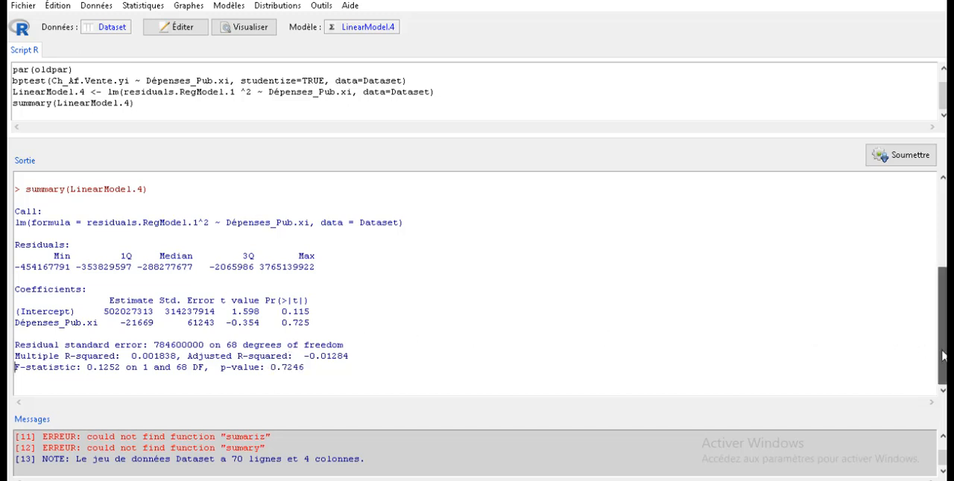
pyautogui.moveTo(942, 350); pyautogui.dragTo(937, 322)
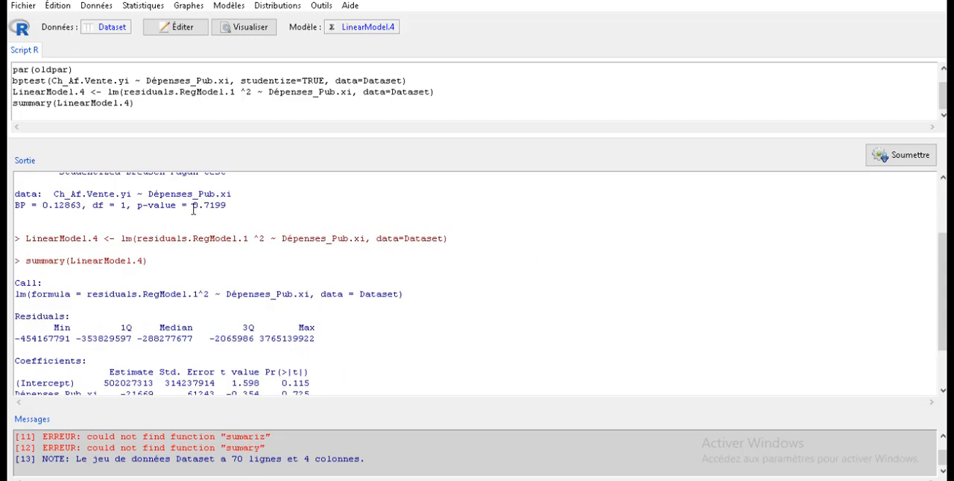
pyautogui.moveTo(201, 208); pyautogui.dragTo(226, 208)
pyautogui.moveTo(943, 344); pyautogui.dragTo(942, 373)
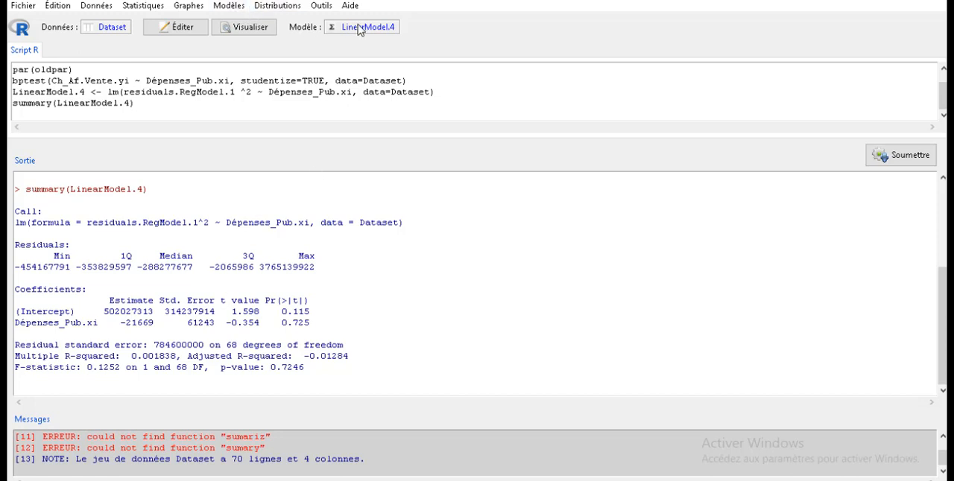
# - Make RegModel.1 the active model, compute its coefficients' confidence intervals at level 0.95 and check the Dépenses_Pub.xi estimate and bounds
pyautogui.click(363, 28)
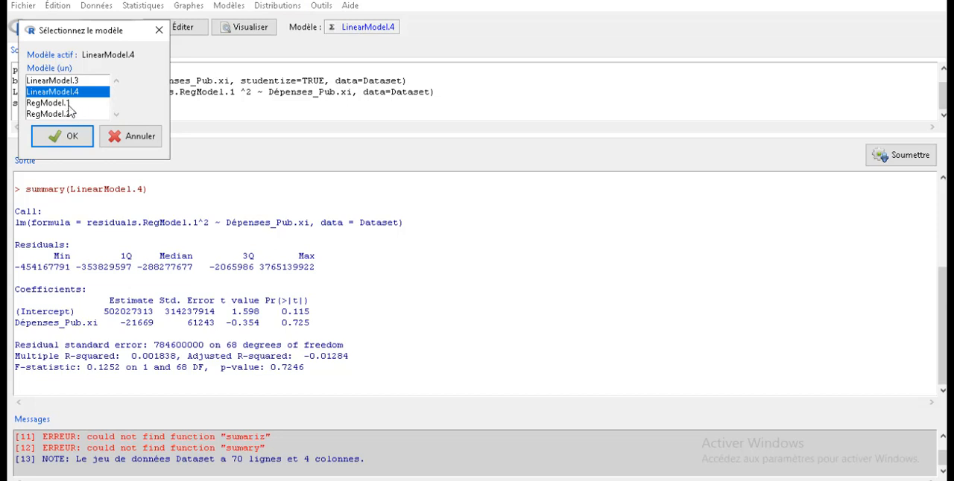
pyautogui.click(72, 103)
pyautogui.click(78, 139)
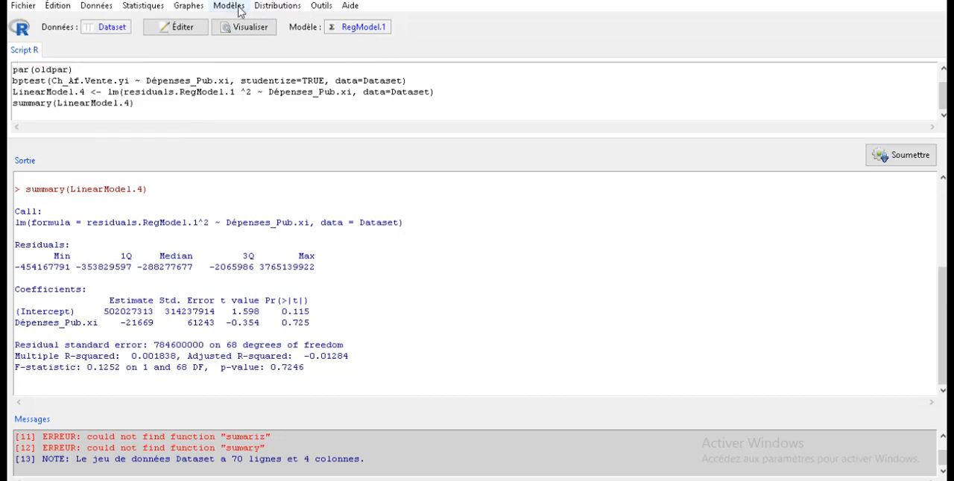
pyautogui.click(235, 7)
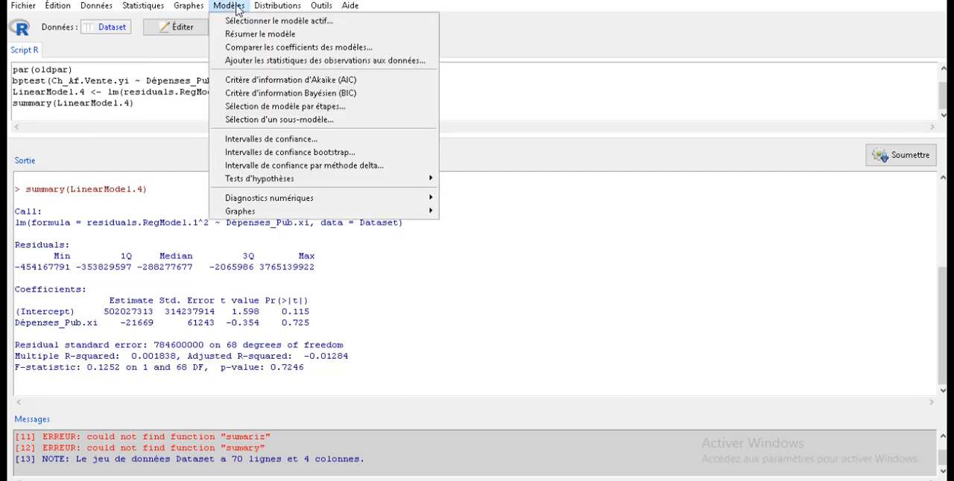
pyautogui.click(291, 144)
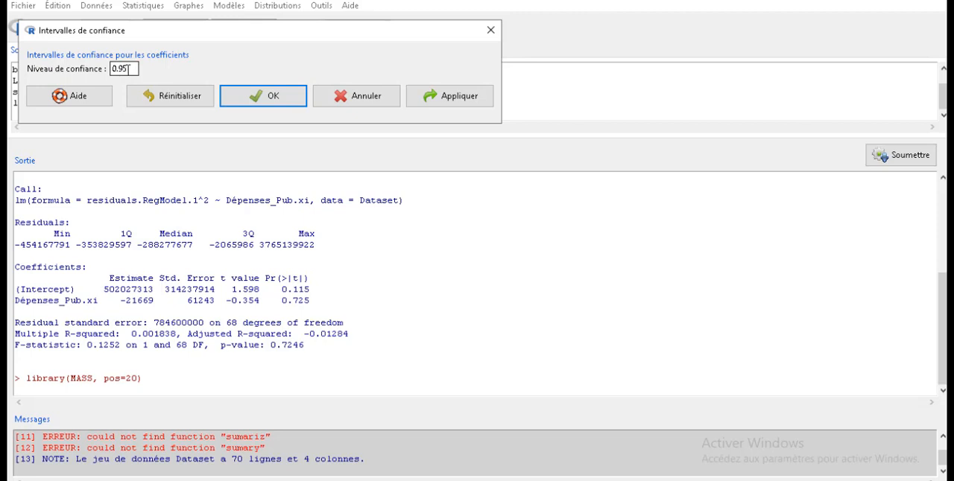
pyautogui.click(291, 98)
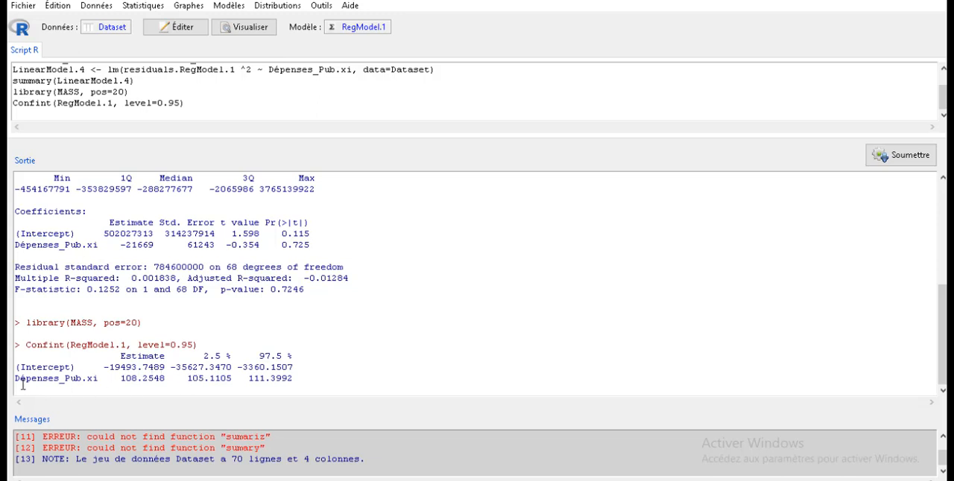
pyautogui.moveTo(15, 380); pyautogui.dragTo(105, 381)
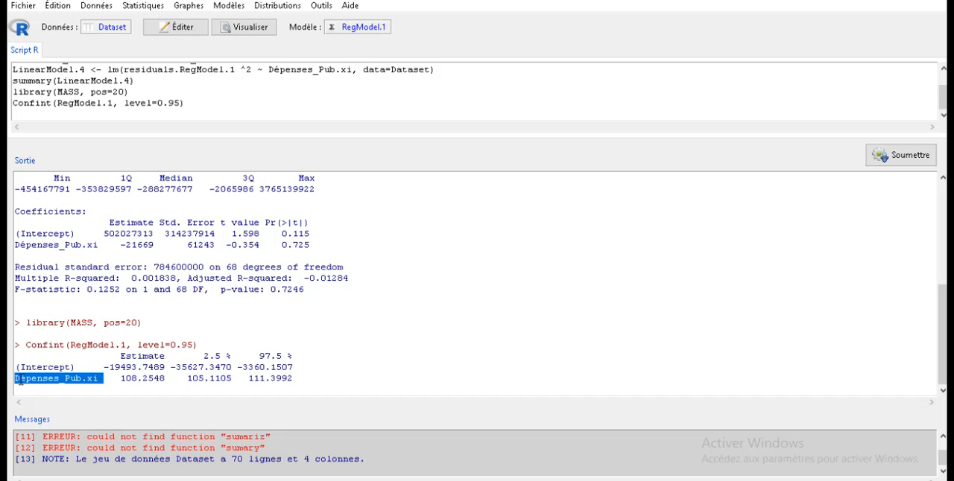
pyautogui.moveTo(121, 380); pyautogui.dragTo(168, 381)
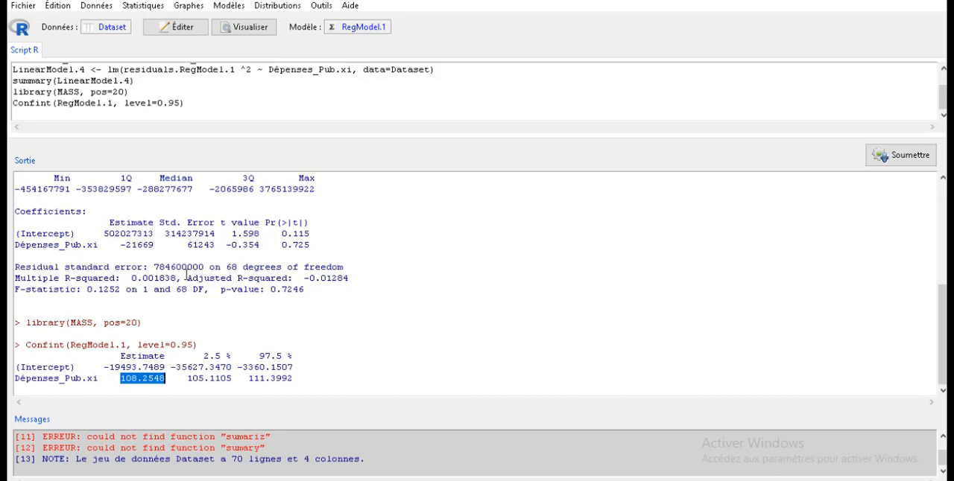
pyautogui.moveTo(187, 379); pyautogui.dragTo(296, 380)
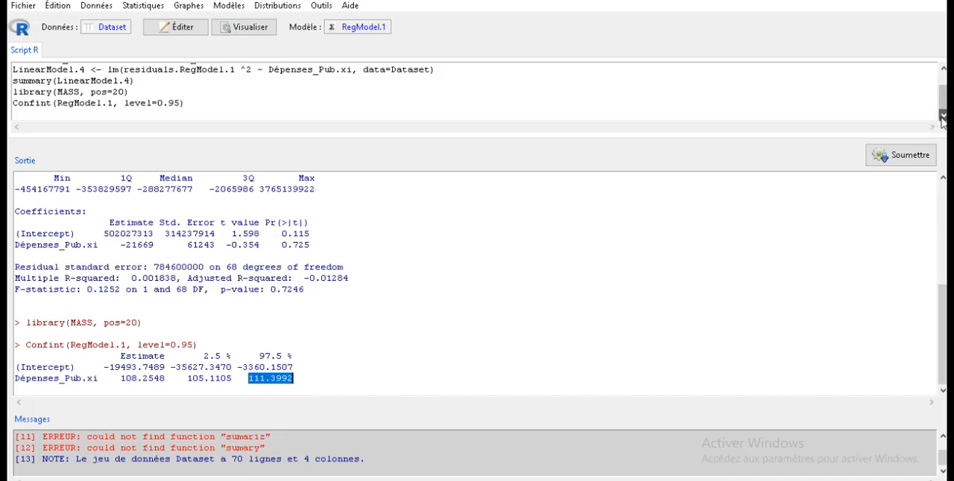
# - Add and run a script line that creates the data frame ma_pred with Dépenses_Pub.xi = c(6250)
pyautogui.click(38, 116)
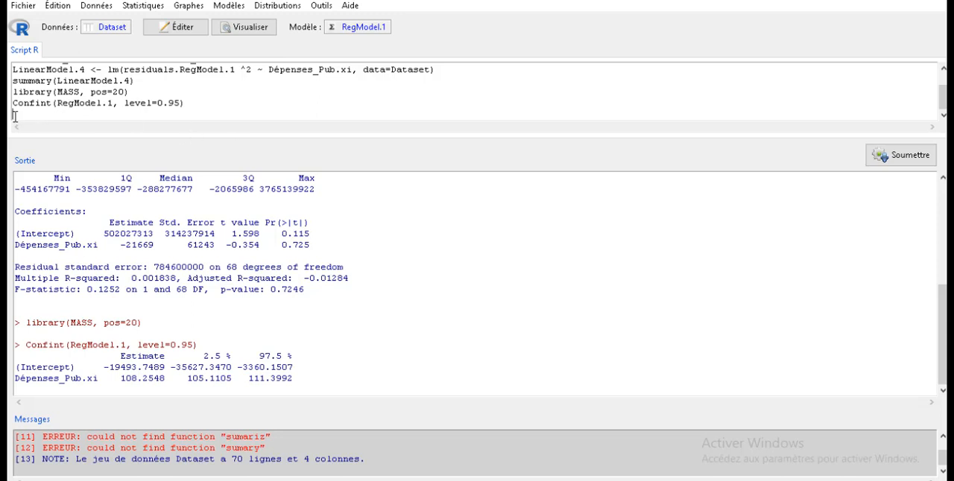
pyautogui.write('ma_pred = data.frame(Dépenses_Pub.xi = c(')
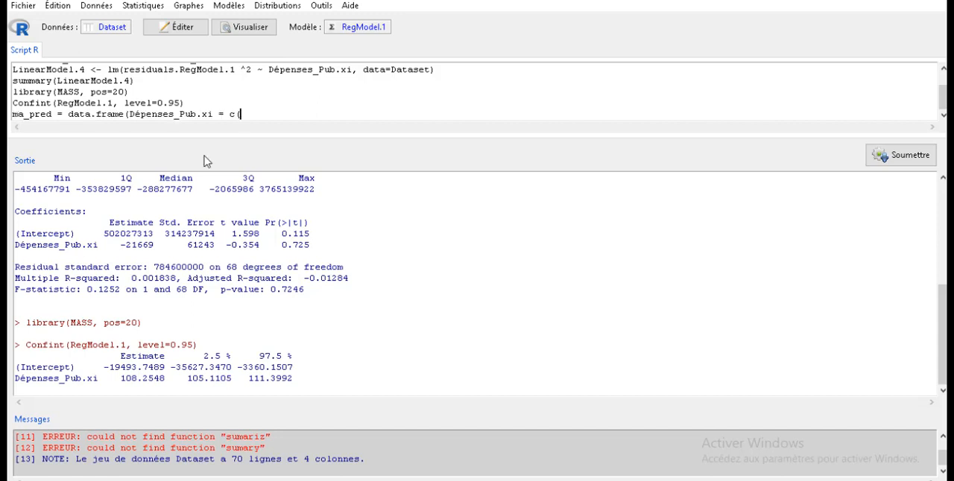
pyautogui.write('6250))')
pyautogui.click(902, 155)
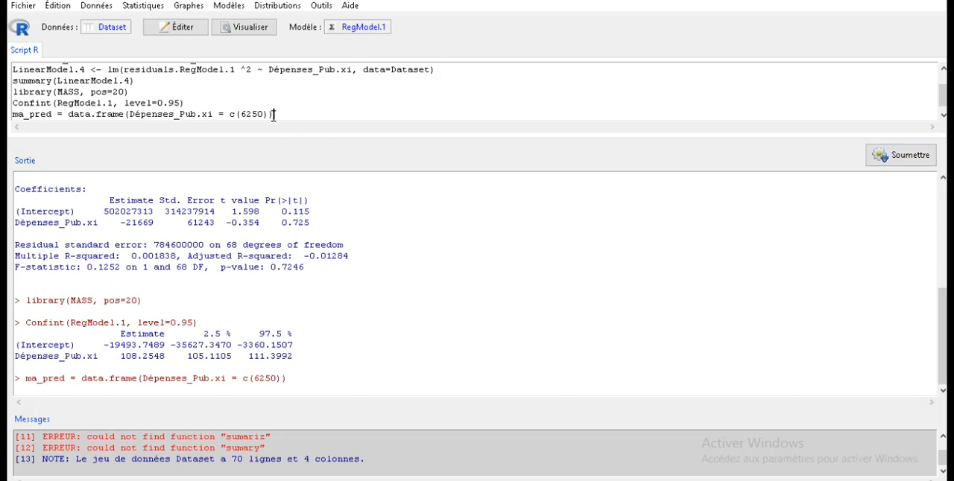
# - Add and run predict(RegModel.1 , newdata = ma_pred) in the script and check the predicted sales revenue
pyautogui.press('Return')
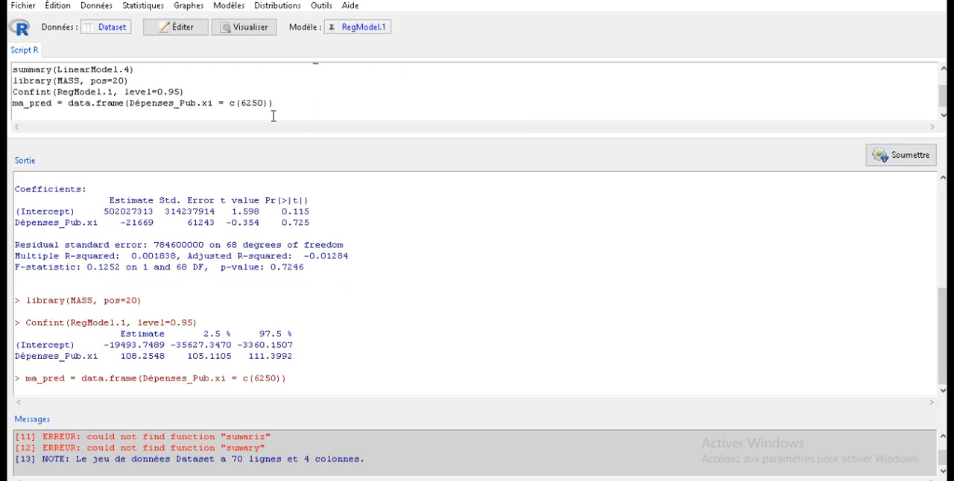
pyautogui.write('predi')
pyautogui.moveTo(229, 114); pyautogui.dragTo(13, 119)
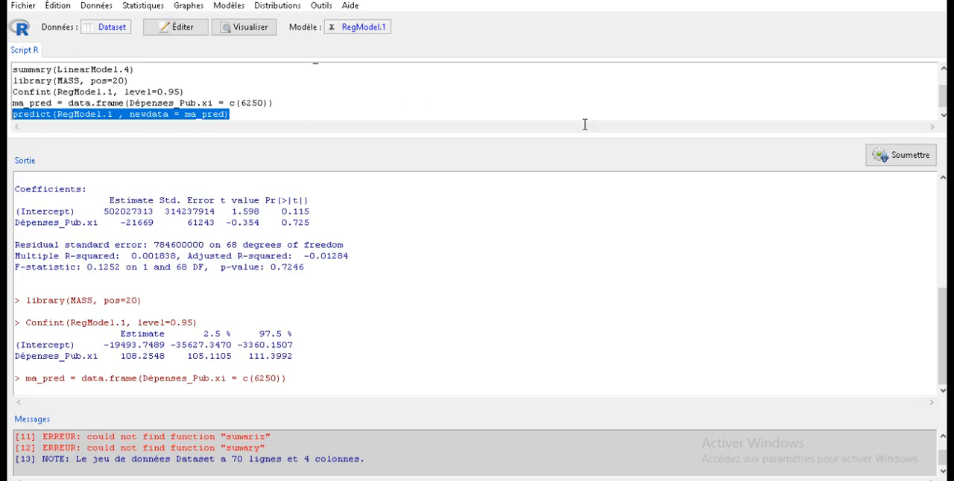
pyautogui.click(903, 153)
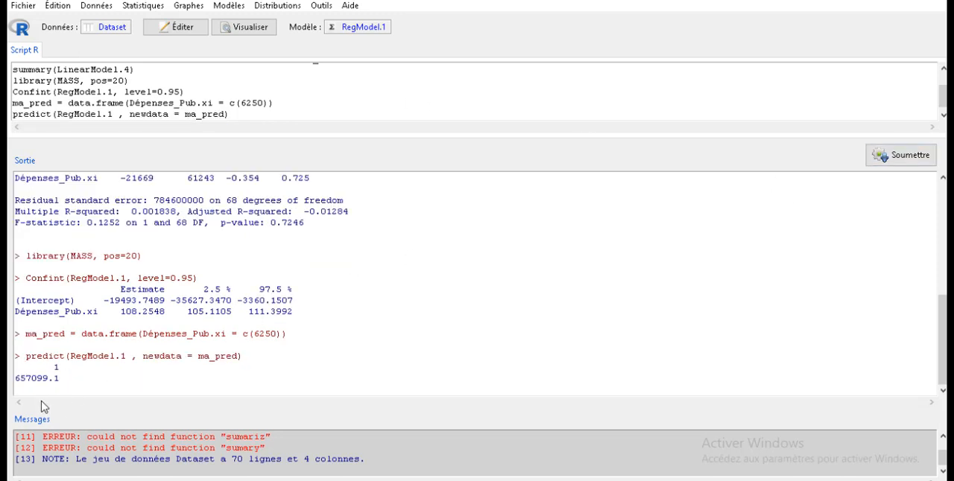
pyautogui.moveTo(61, 380); pyautogui.dragTo(13, 389)
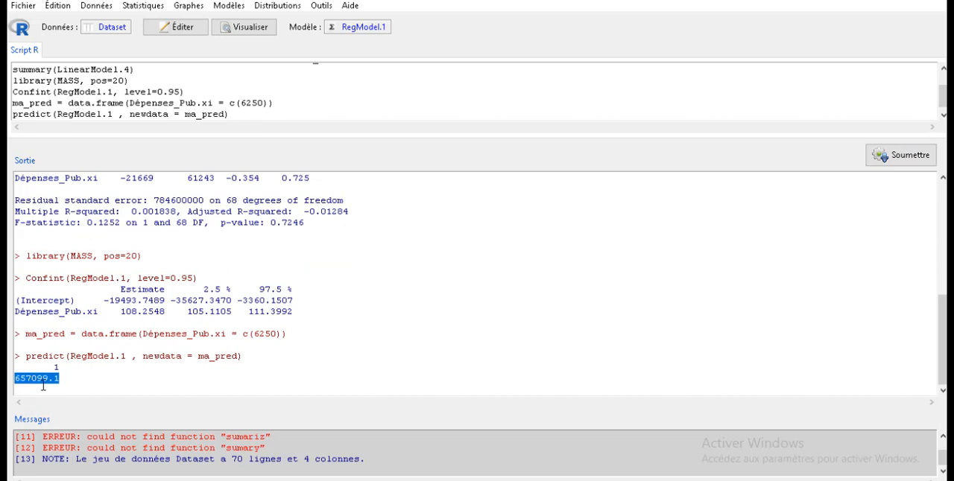
# - Add and run predict(RegModel.1 , newdata = ma_pred, interval ="prediction") on a new script line
pyautogui.click(231, 117)
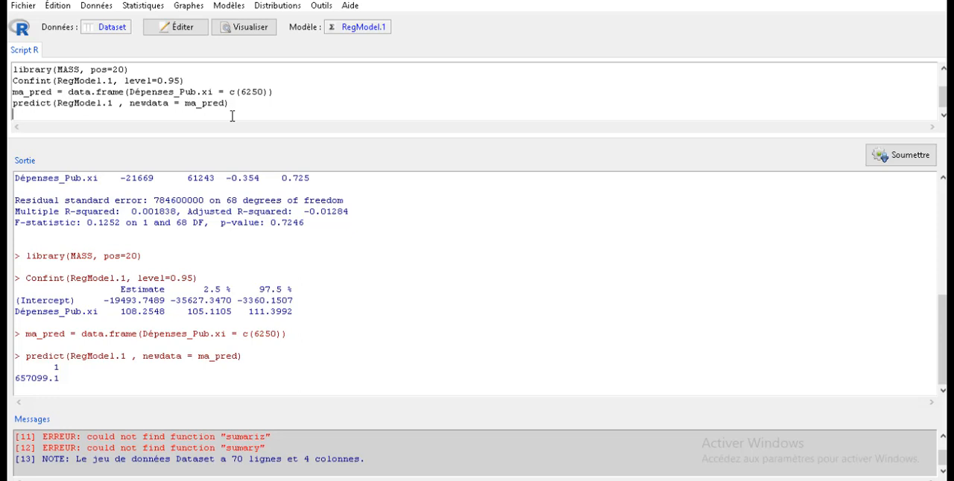
pyautogui.write('predict(RegModel.1 , newdata = ma_pred, interval ="prediction")')
pyautogui.hotkey('ctrl', 'r')
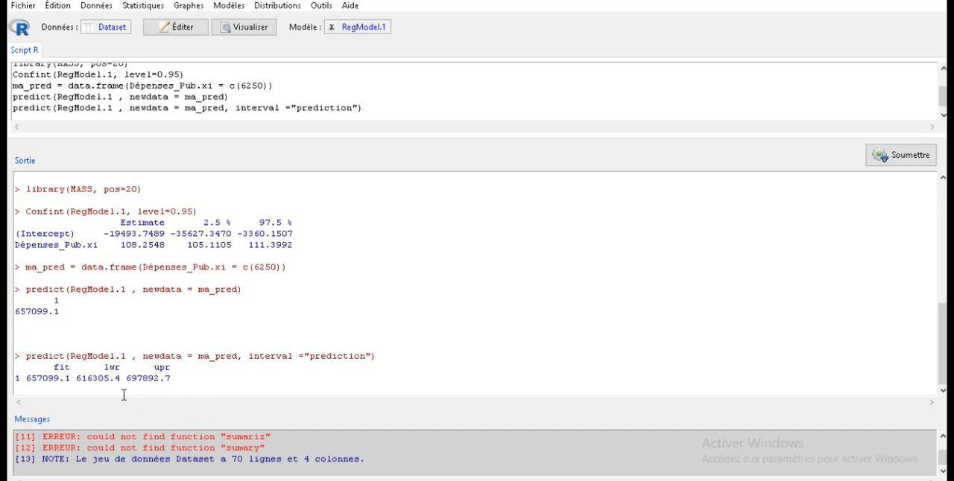